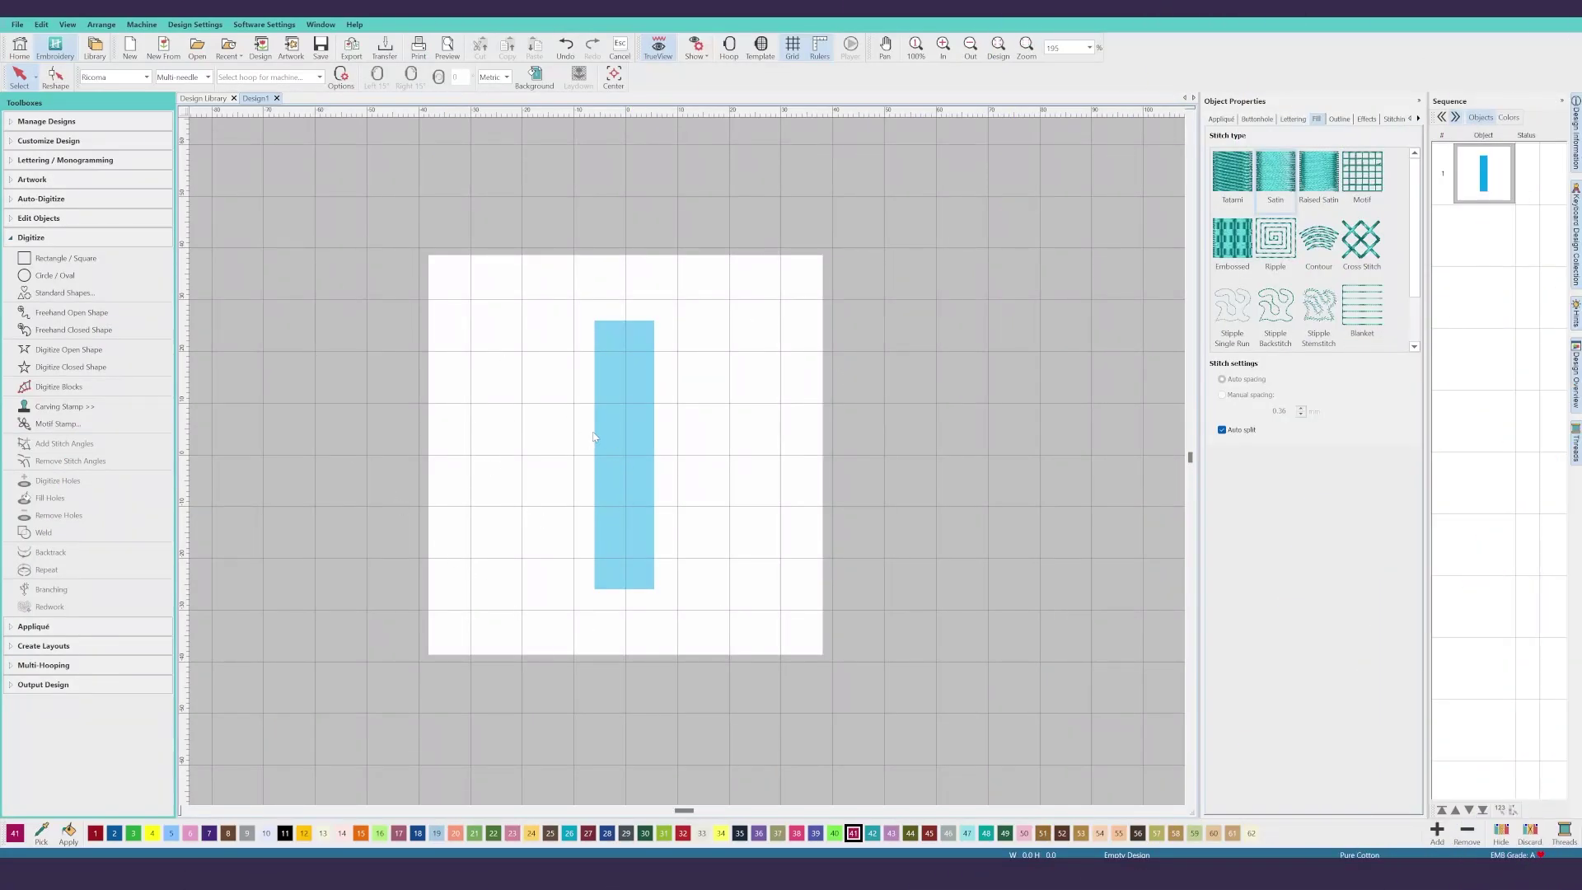
# Step: Zoom the view on the tall narrow rectangle column in the centre of the design area
pyautogui.scroll(5, 593, 436)
# Step: Zoom the canvas in on the bottom end of the tall rectangle column
pyautogui.scroll(-3, 688, 462)
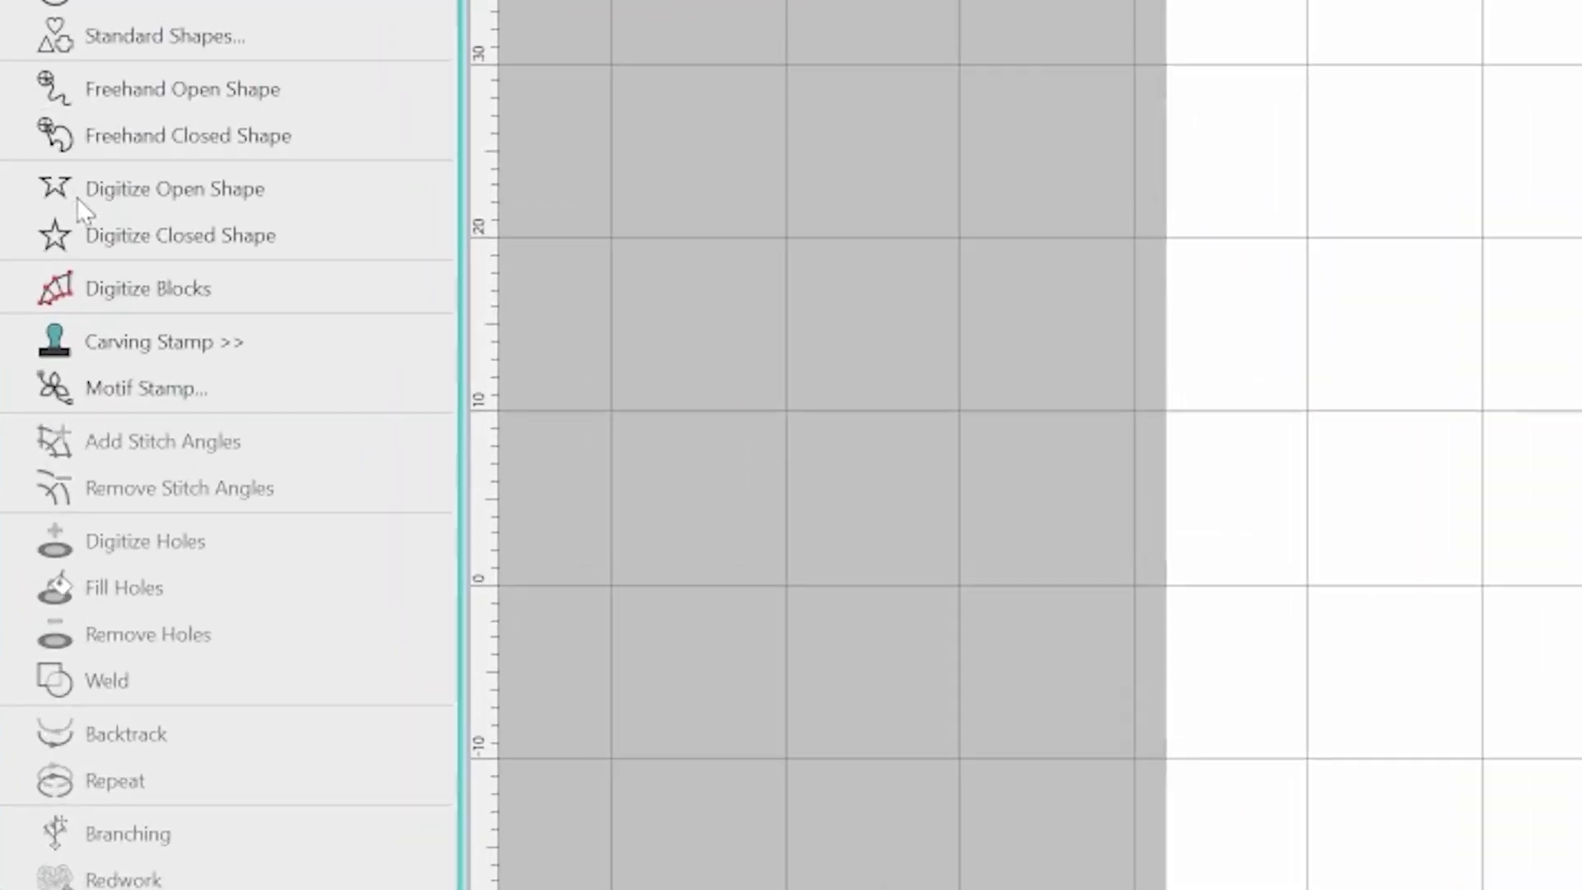
# Step: Digitize a closed half-circle shape, 11.23 by 5.29 mm, across the column's bottom end
pyautogui.click(153, 237)
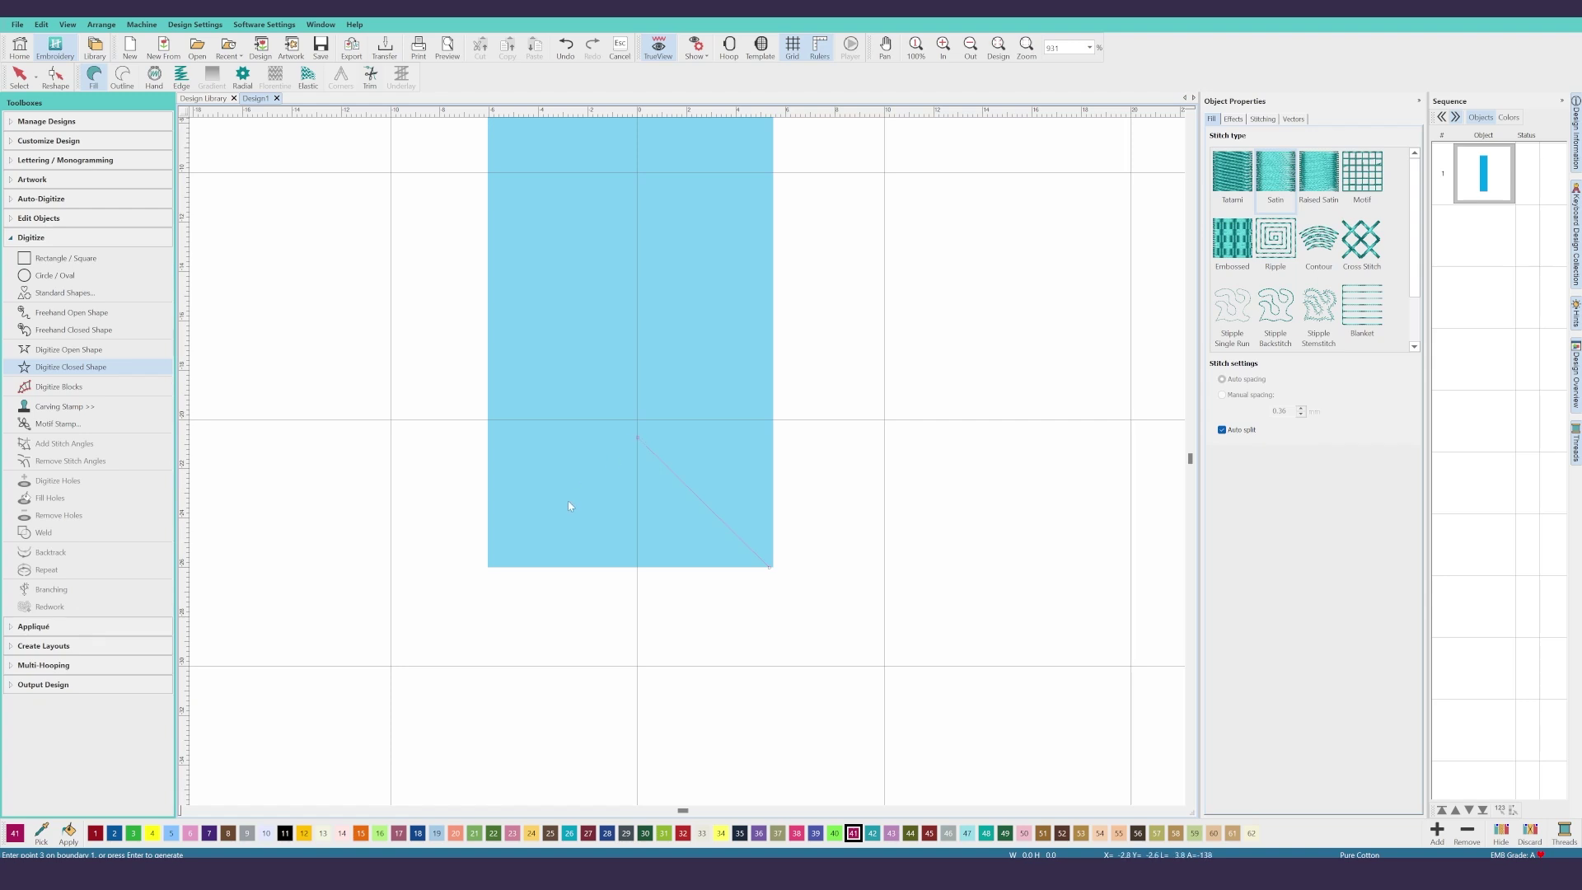
pyautogui.click(493, 569)
pyautogui.press('Return')
pyautogui.press('Return')
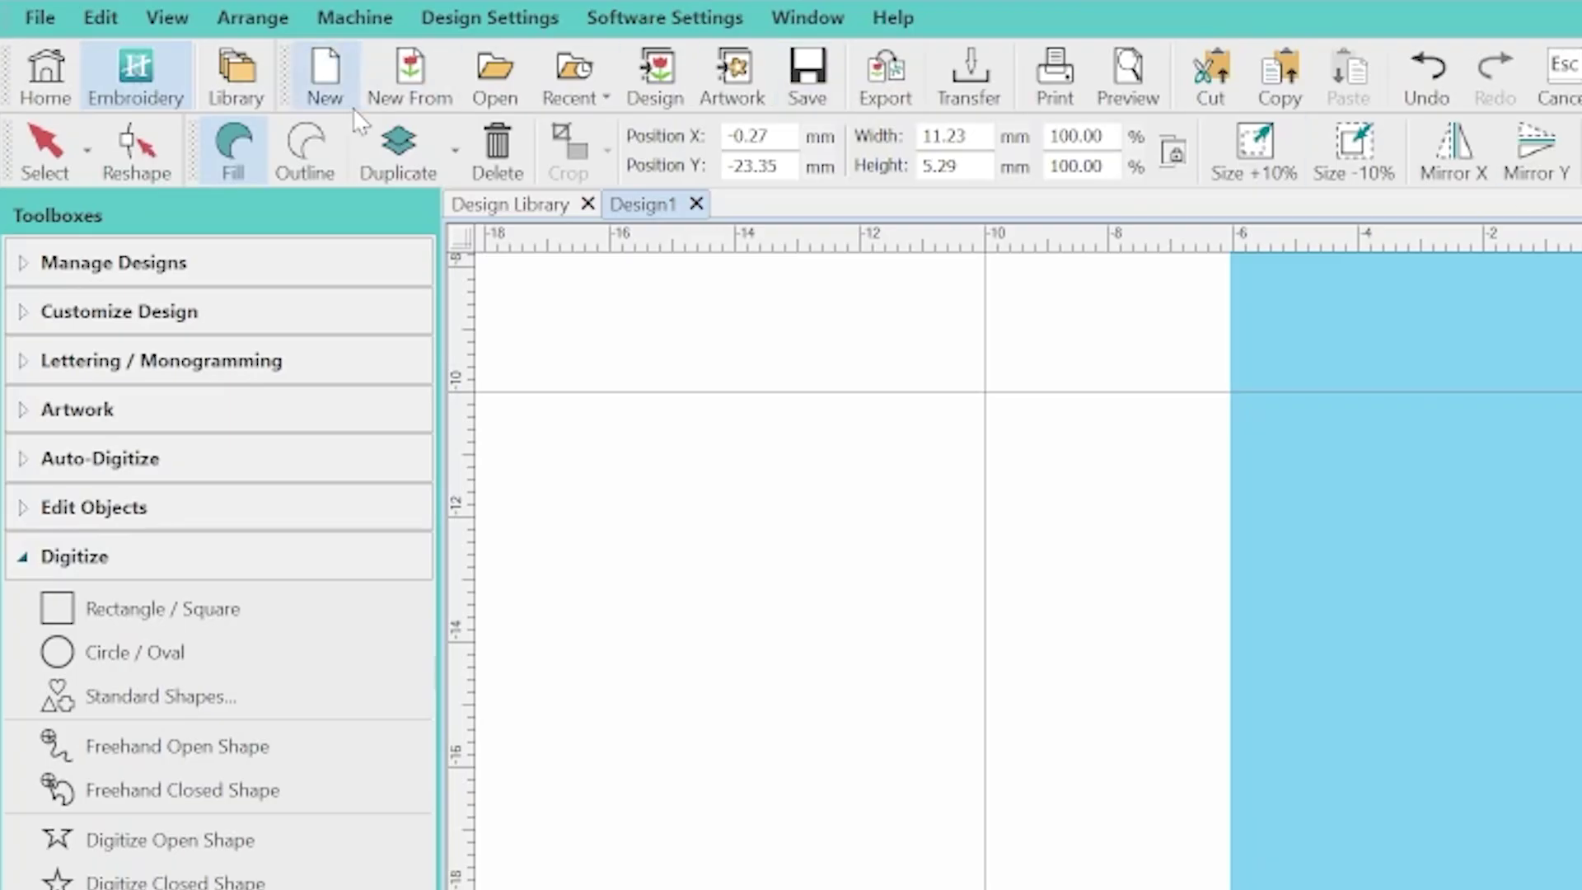
# Step: Reshape the half-circle cap so its stitch angle sits at about 82°
pyautogui.click(148, 157)
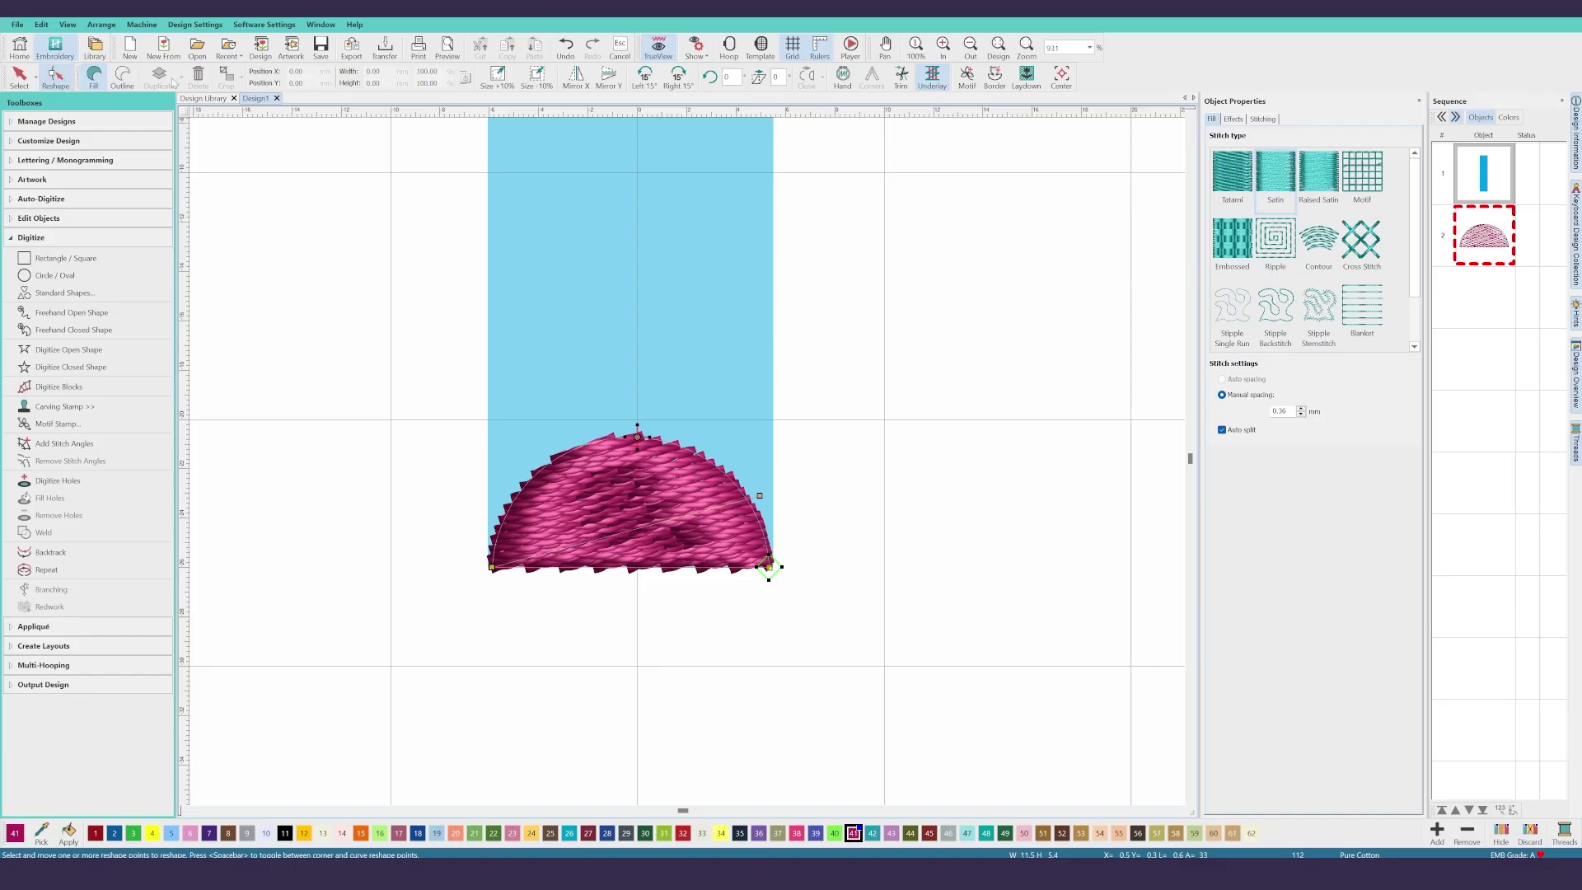
pyautogui.click(760, 494)
pyautogui.moveTo(759, 495); pyautogui.dragTo(493, 360)
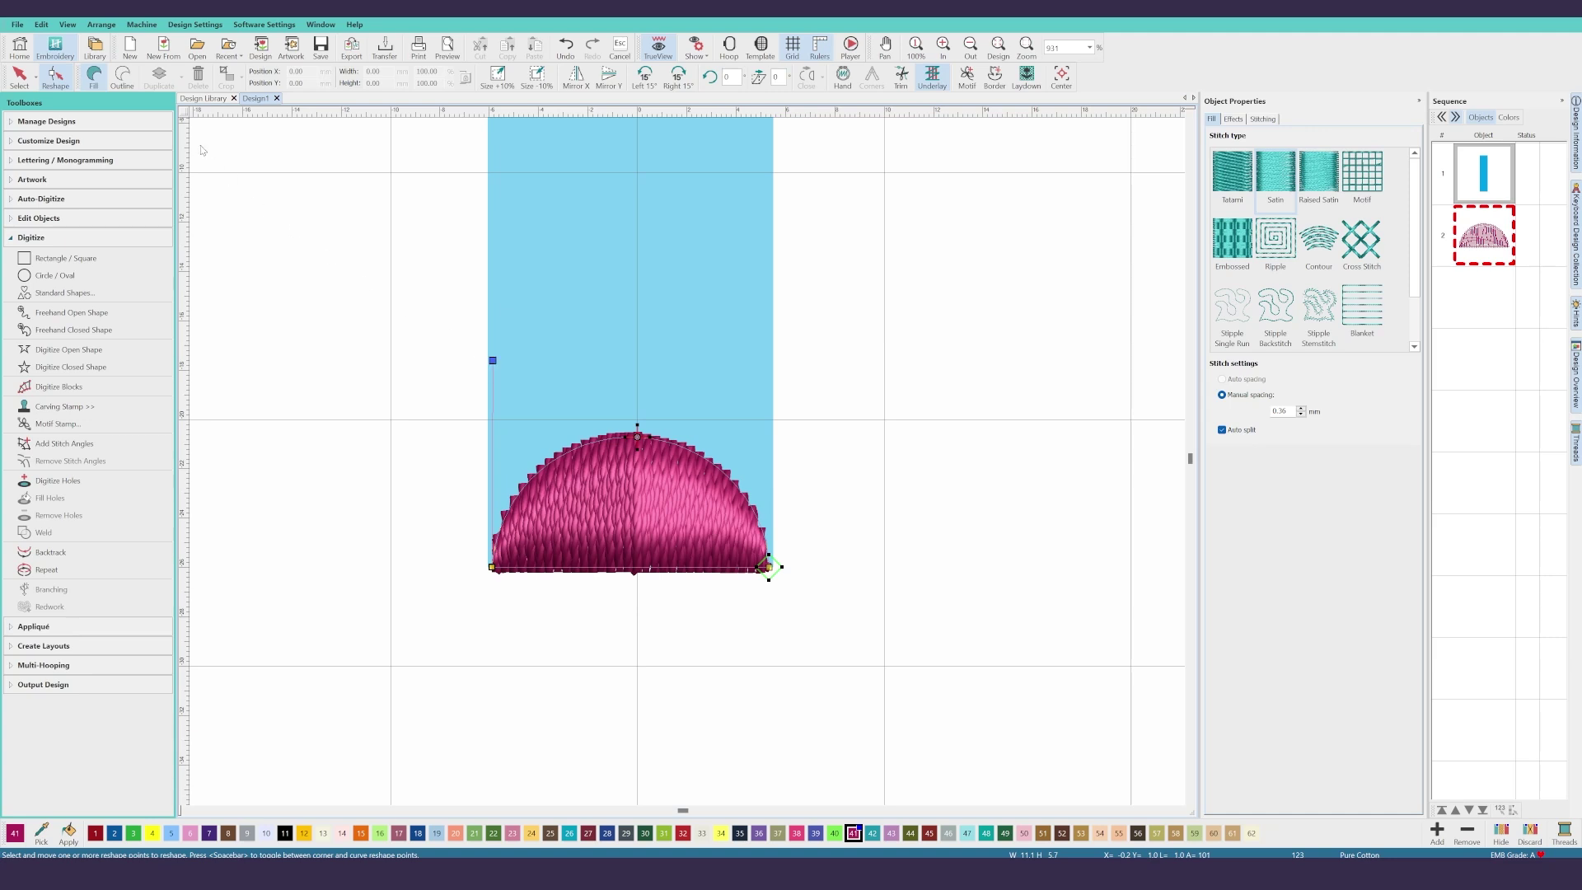
pyautogui.click(18, 76)
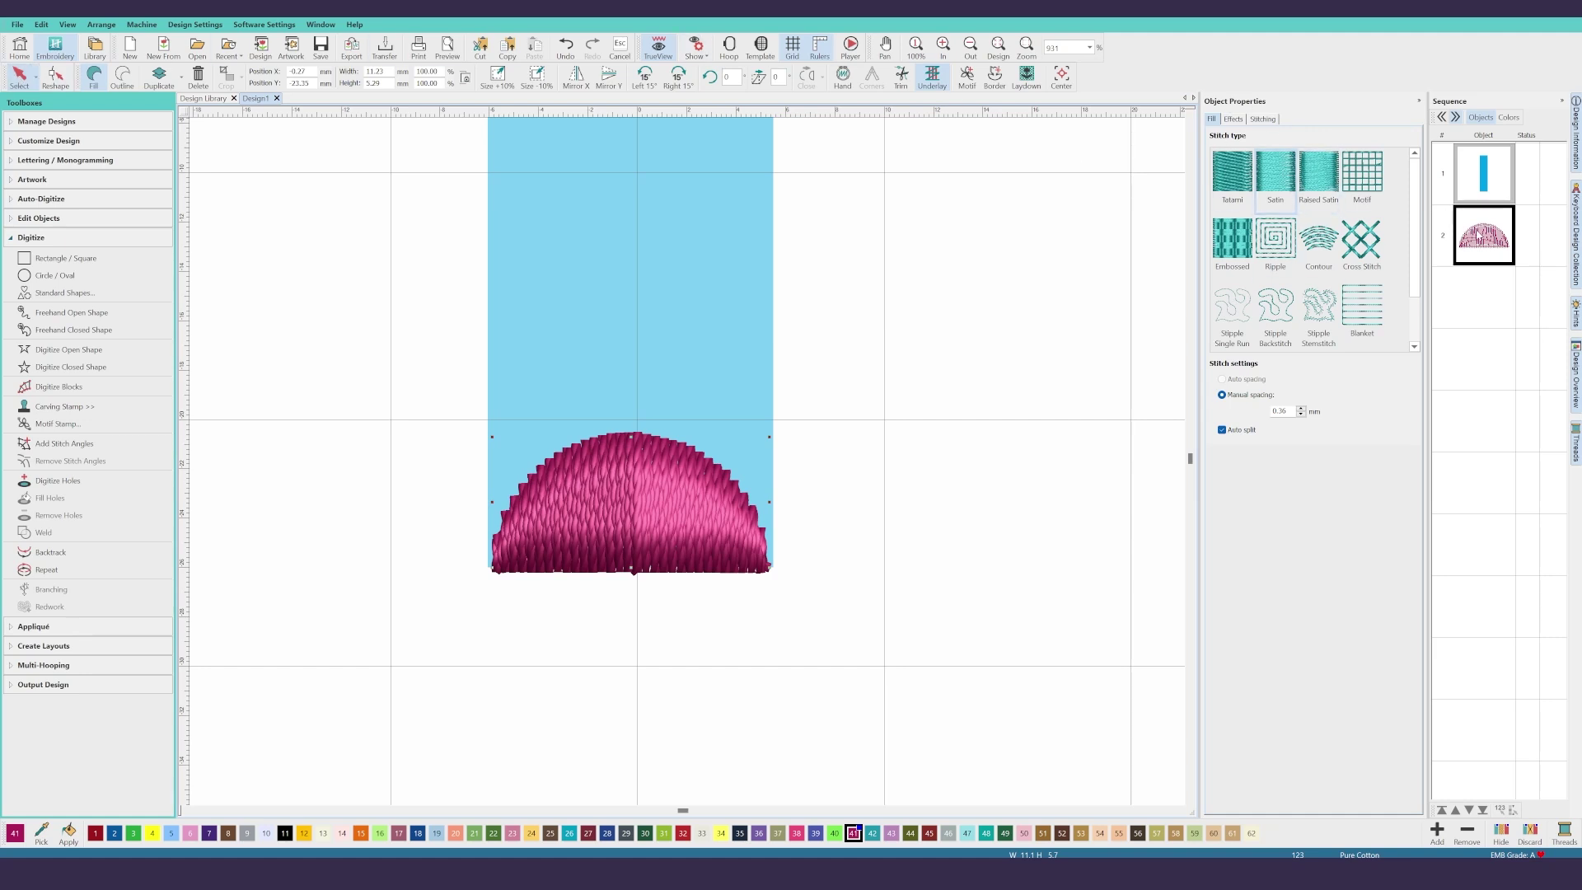
pyautogui.rightClick(1479, 235)
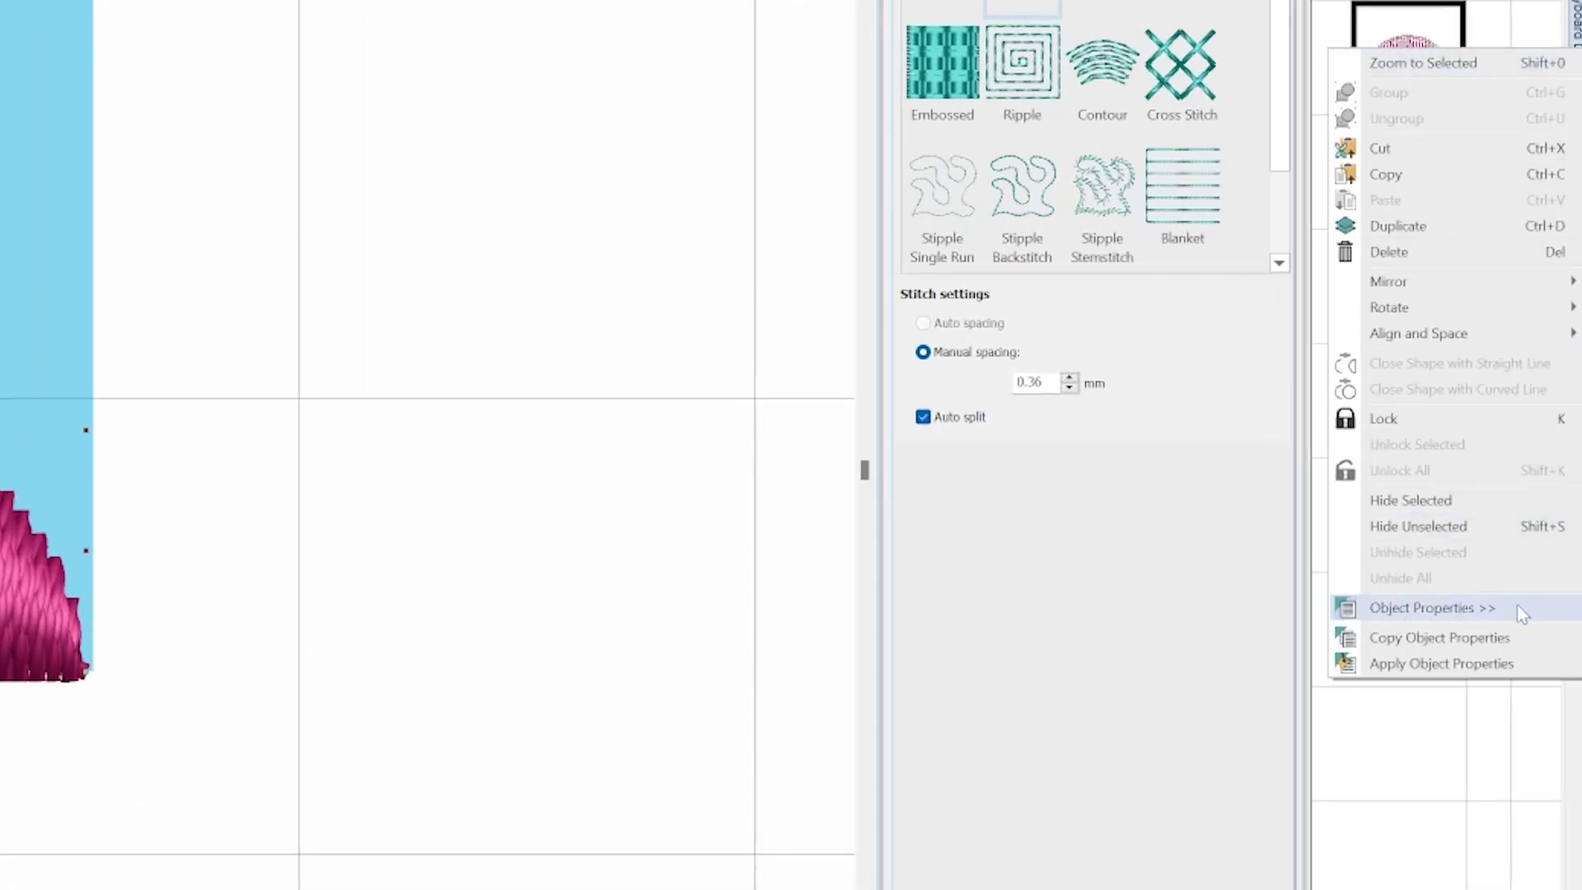
# Step: Set the cap's manual satin spacing to 0.20 mm and turn off Auto split
pyautogui.click(1456, 611)
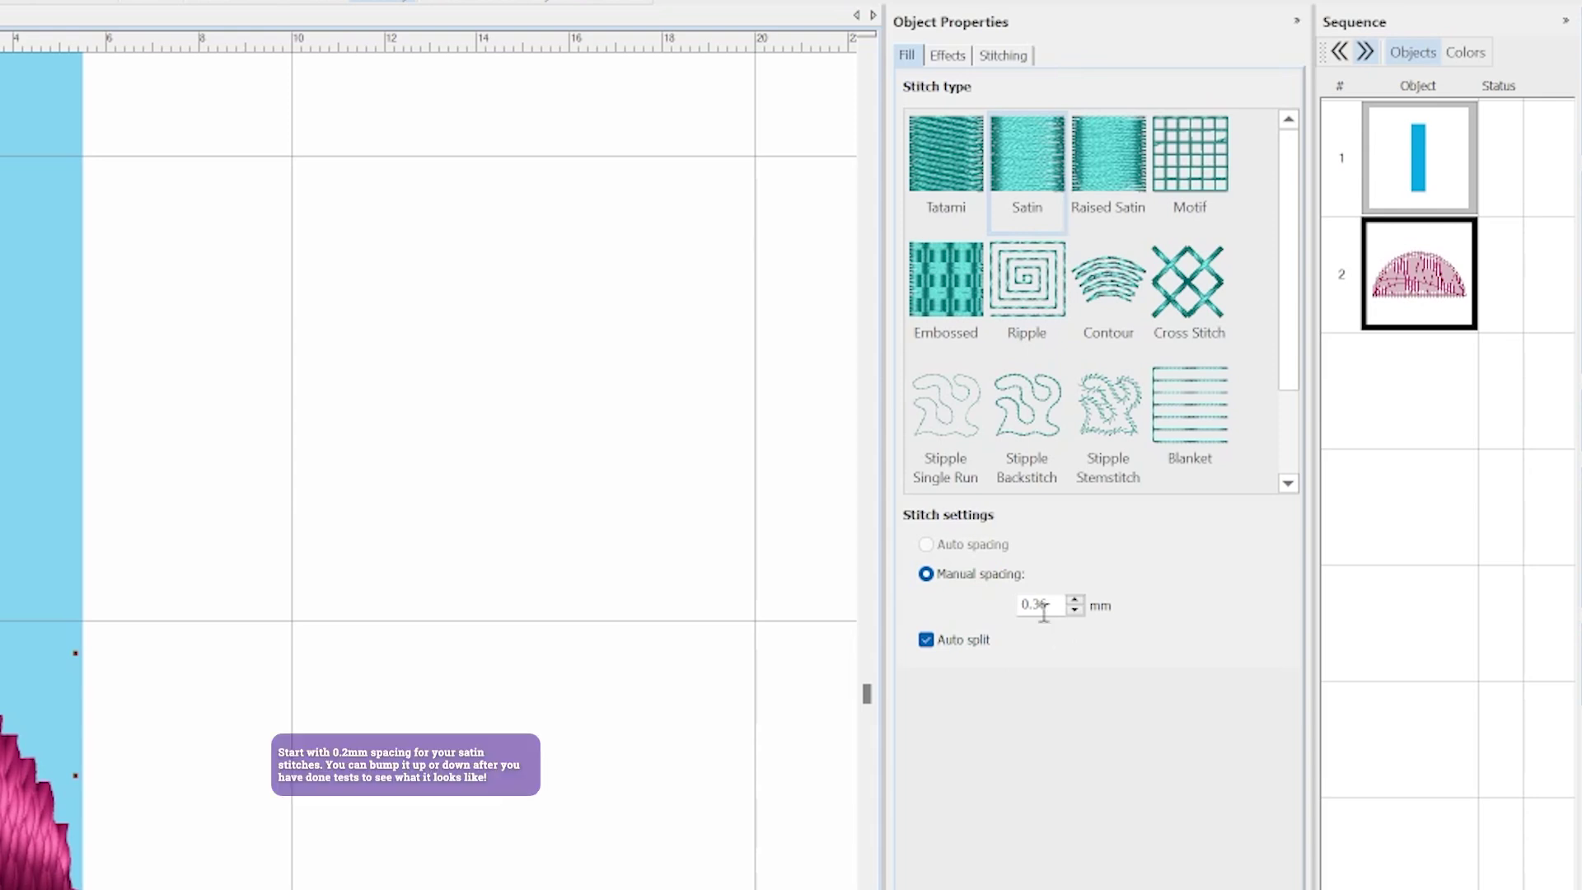
pyautogui.click(1044, 608)
pyautogui.press('BackSpace')
pyautogui.press('BackSpace')
pyautogui.write('2')
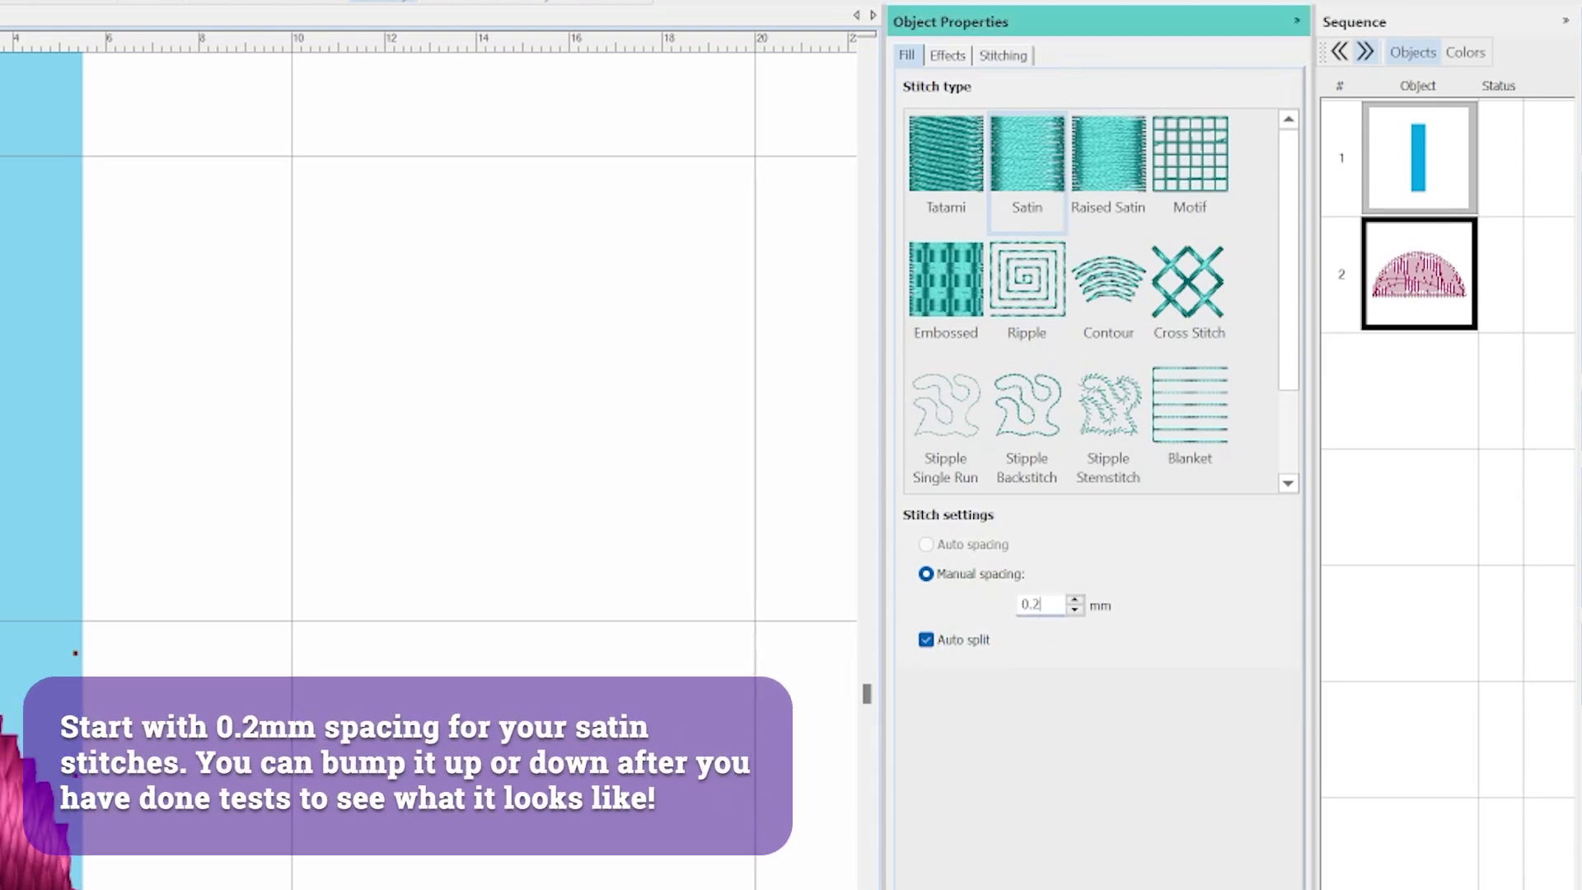
pyautogui.press('Return')
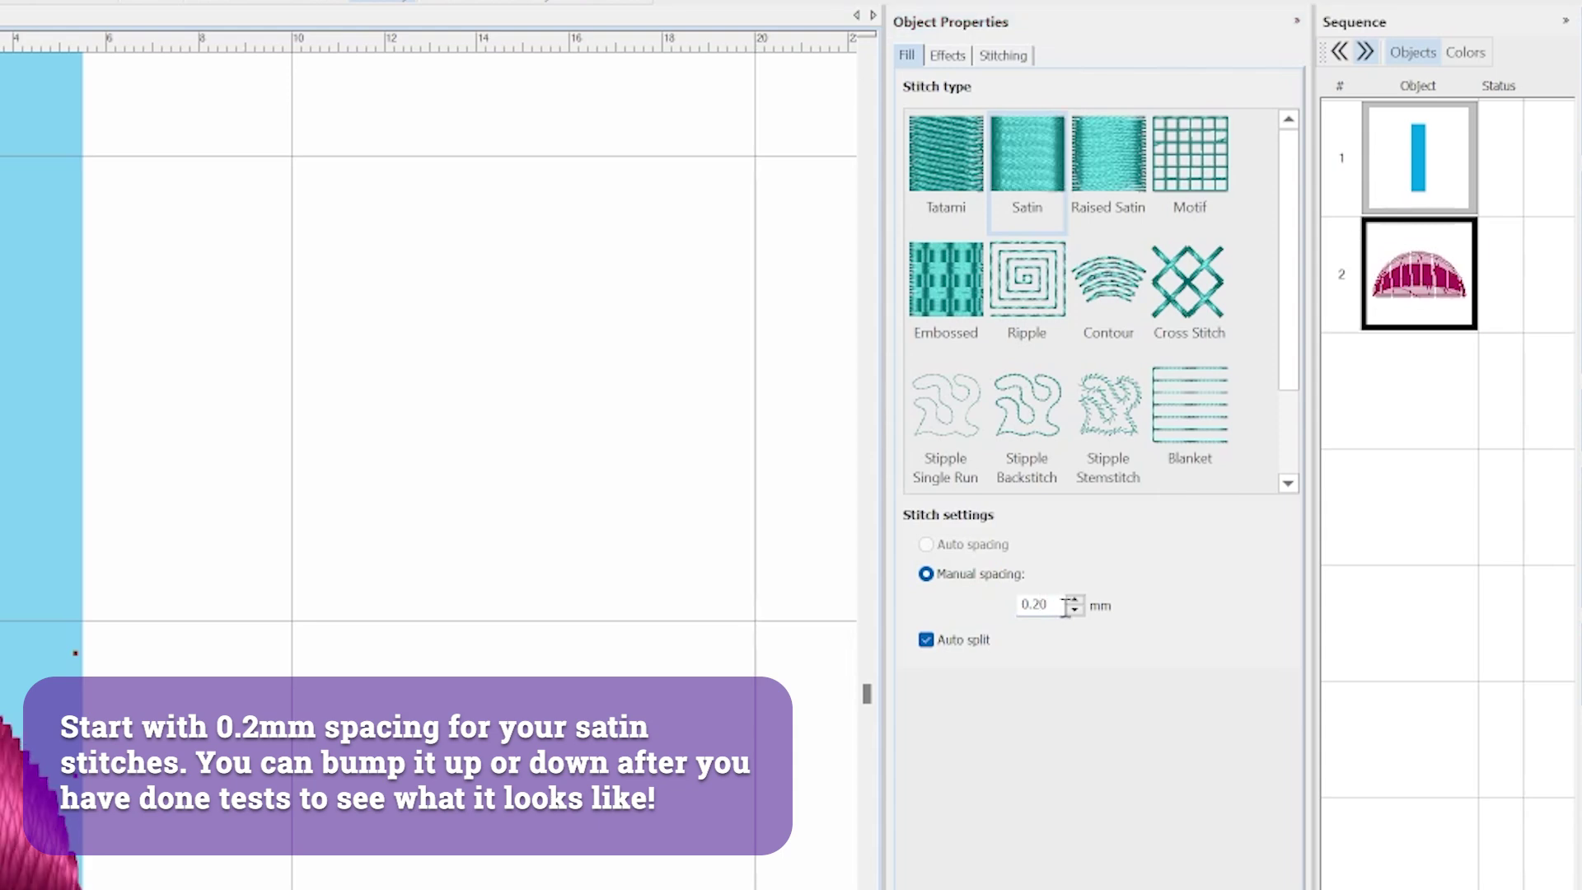
pyautogui.click(926, 640)
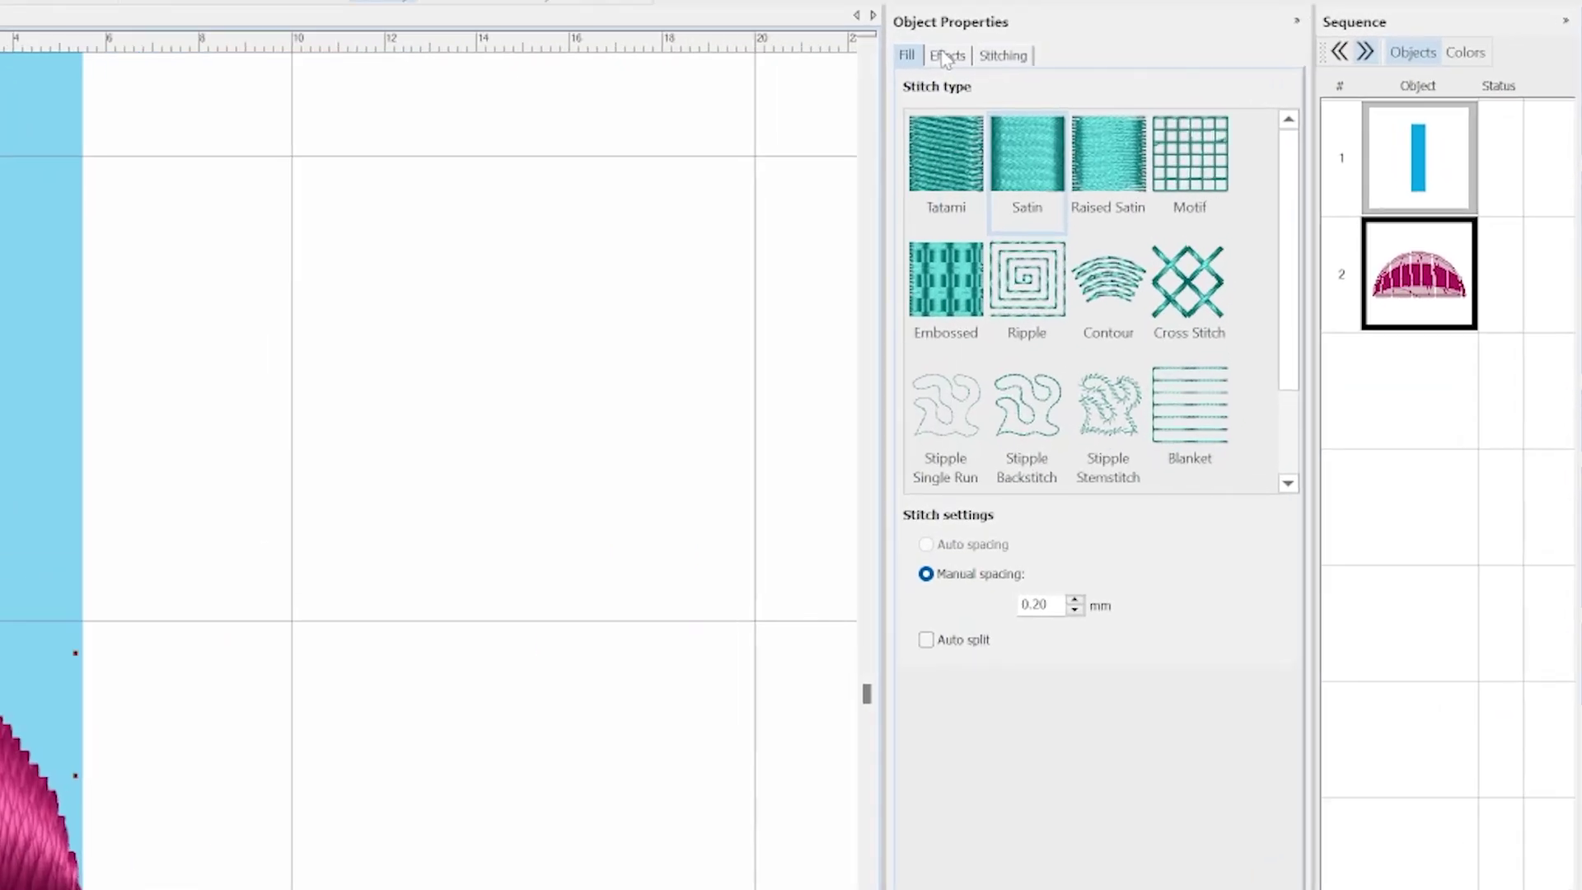
# Step: Apply a Feather Edge effect on Side 2 of the cap, 3.00 mm max width
pyautogui.click(946, 56)
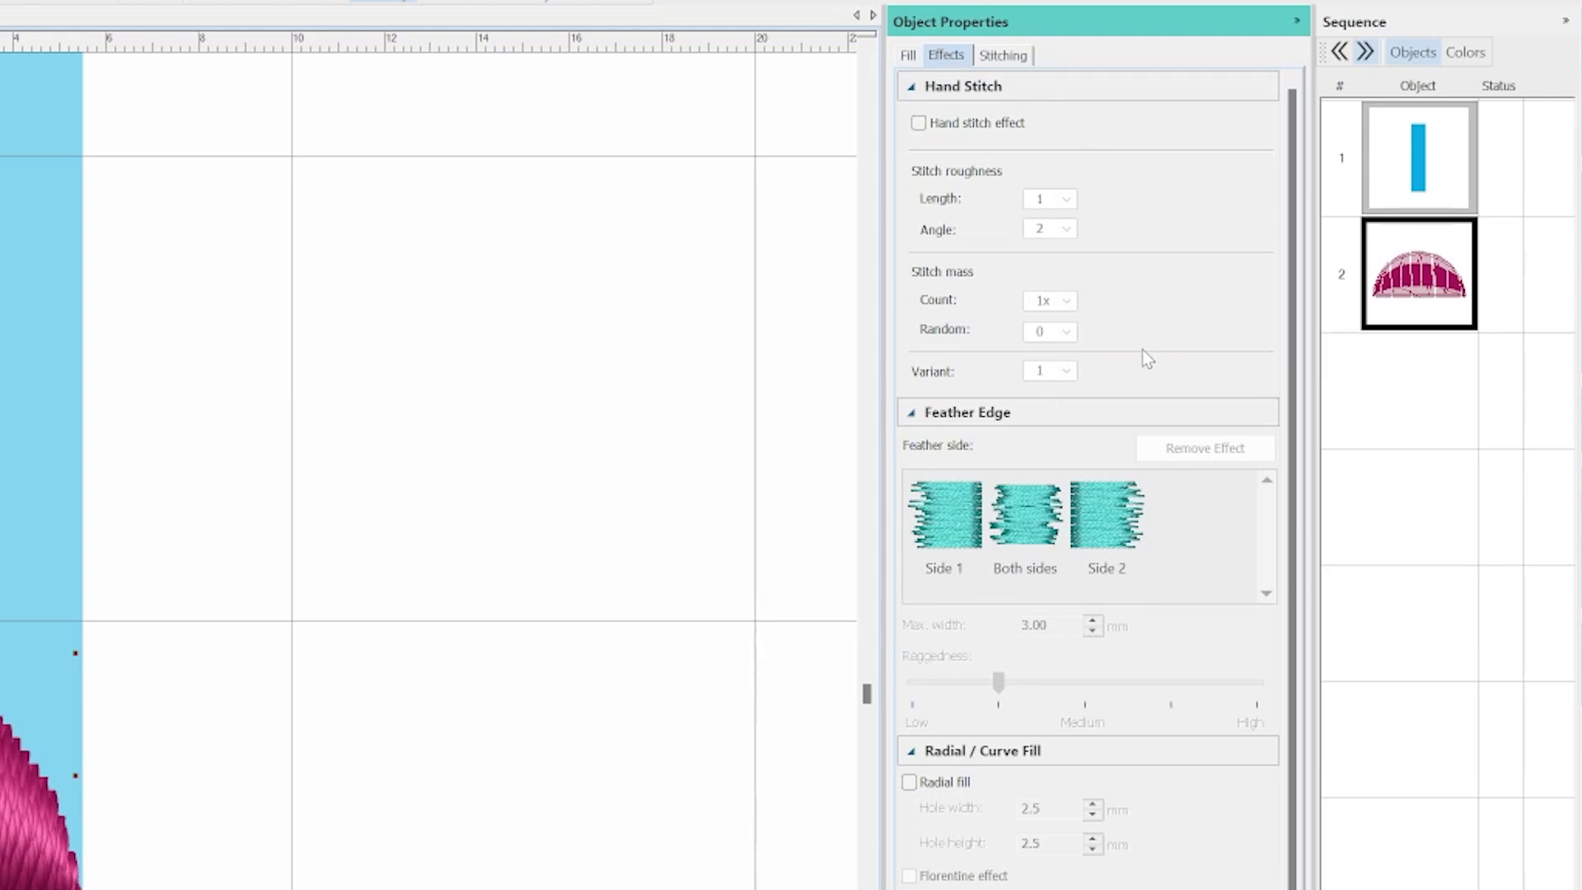
pyautogui.click(942, 516)
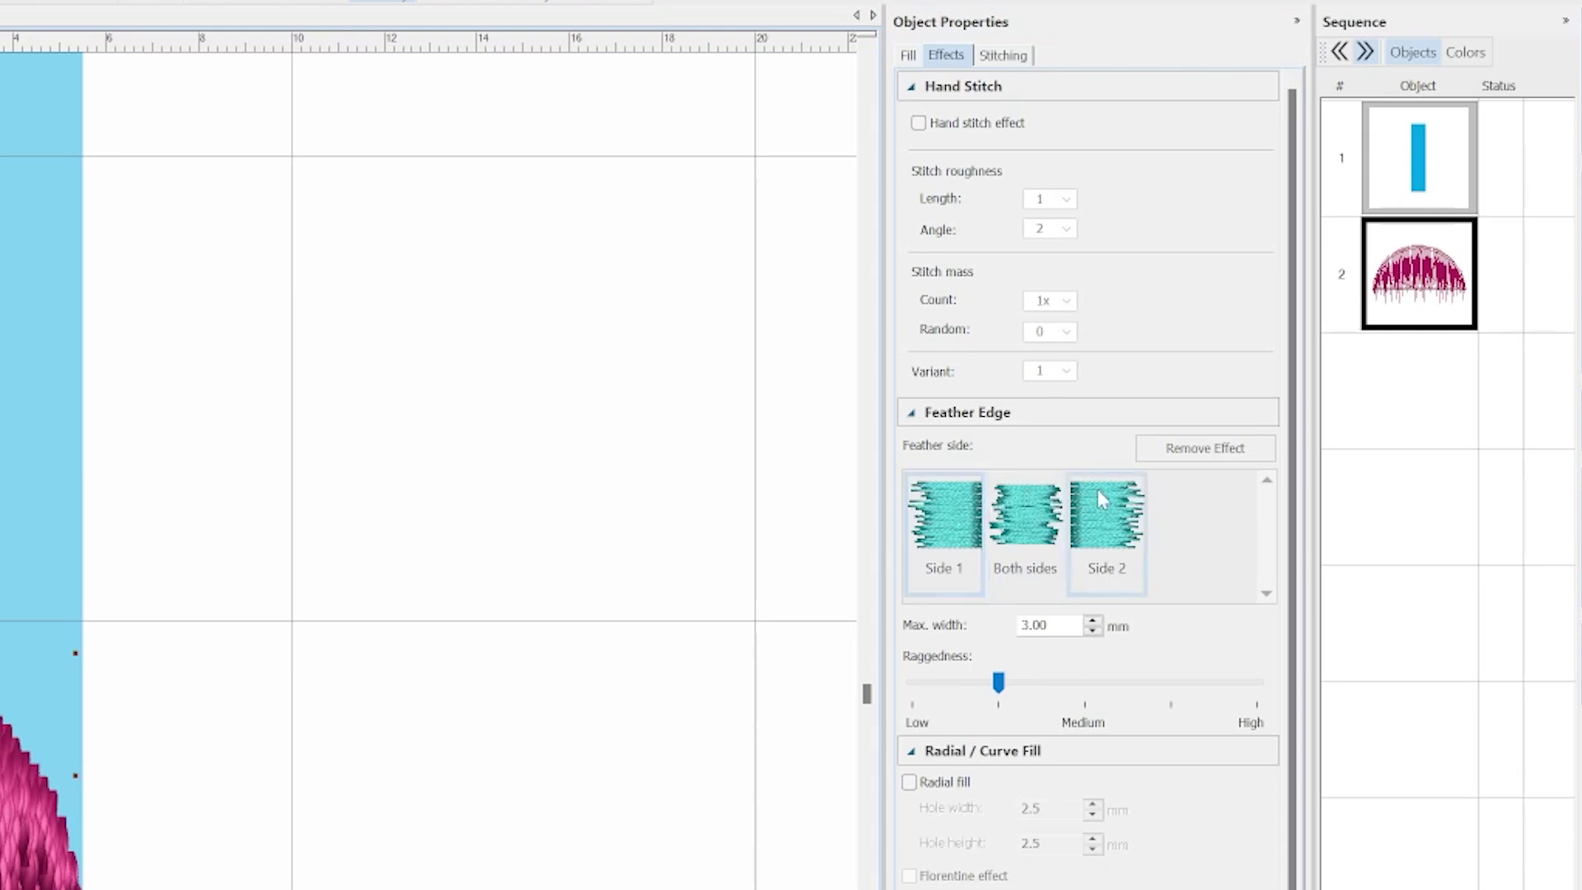
pyautogui.click(1129, 515)
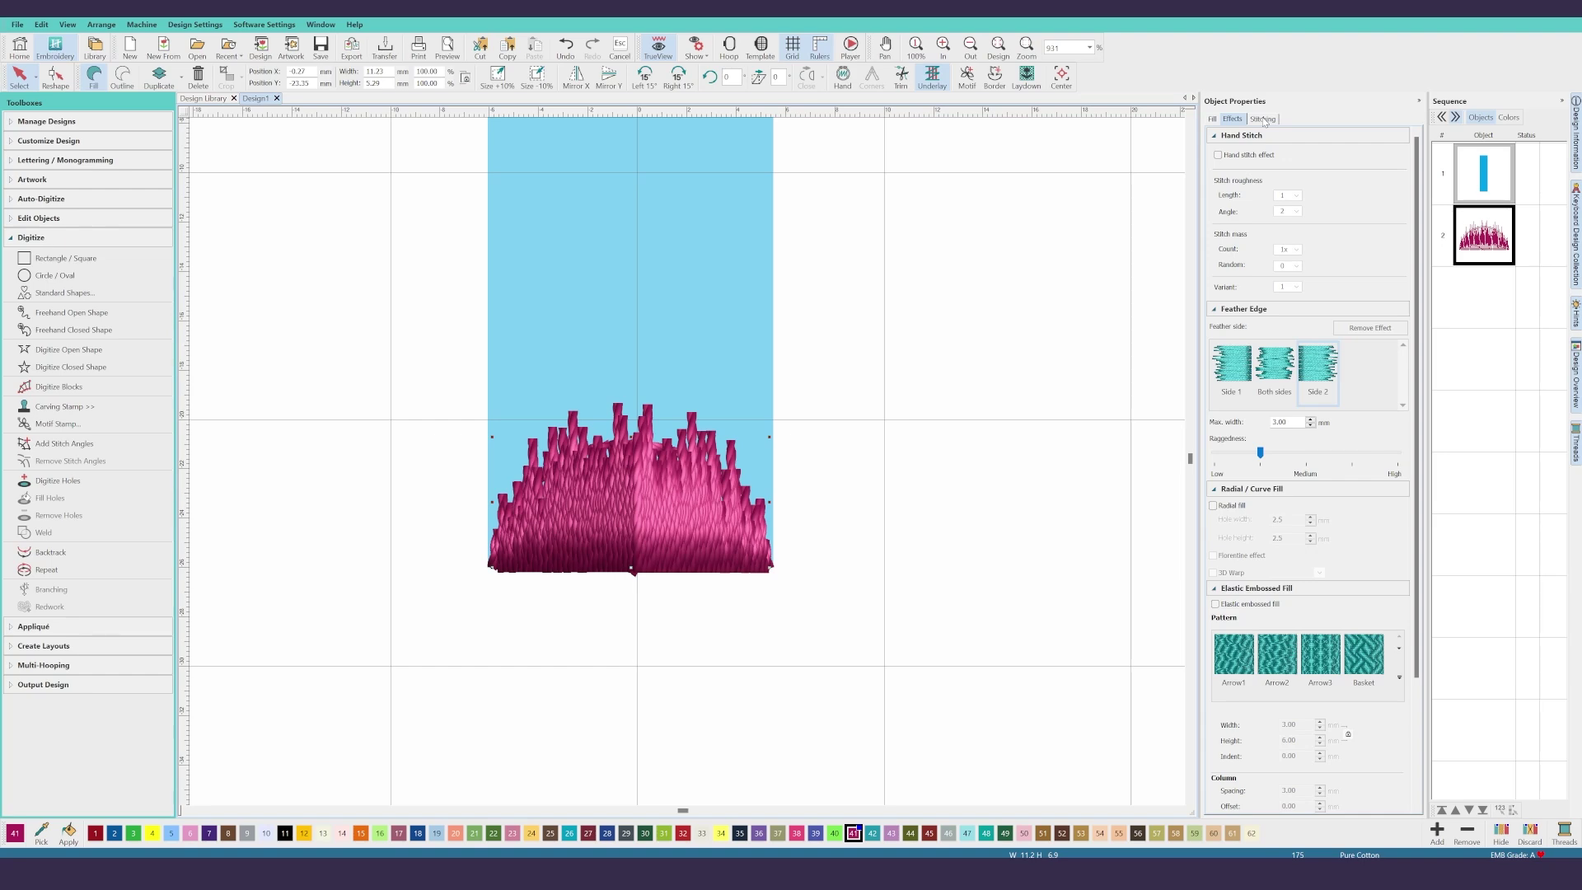
pyautogui.click(1263, 120)
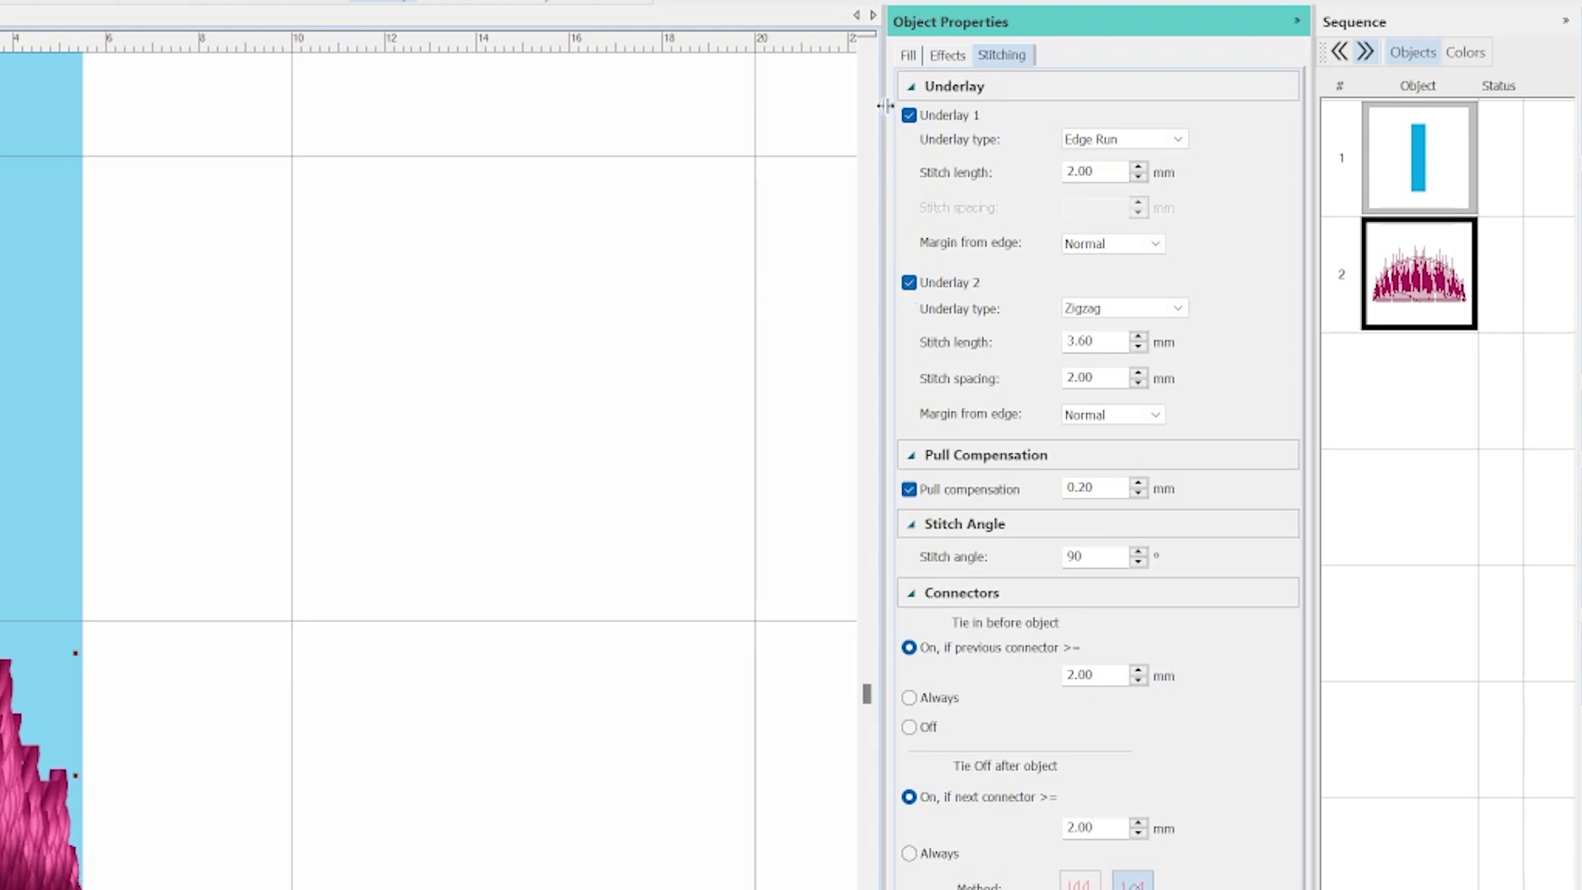
# Step: Turn off the cap's underlays and raise its pull compensation from 0.20 to 0.50 mm
pyautogui.click(910, 115)
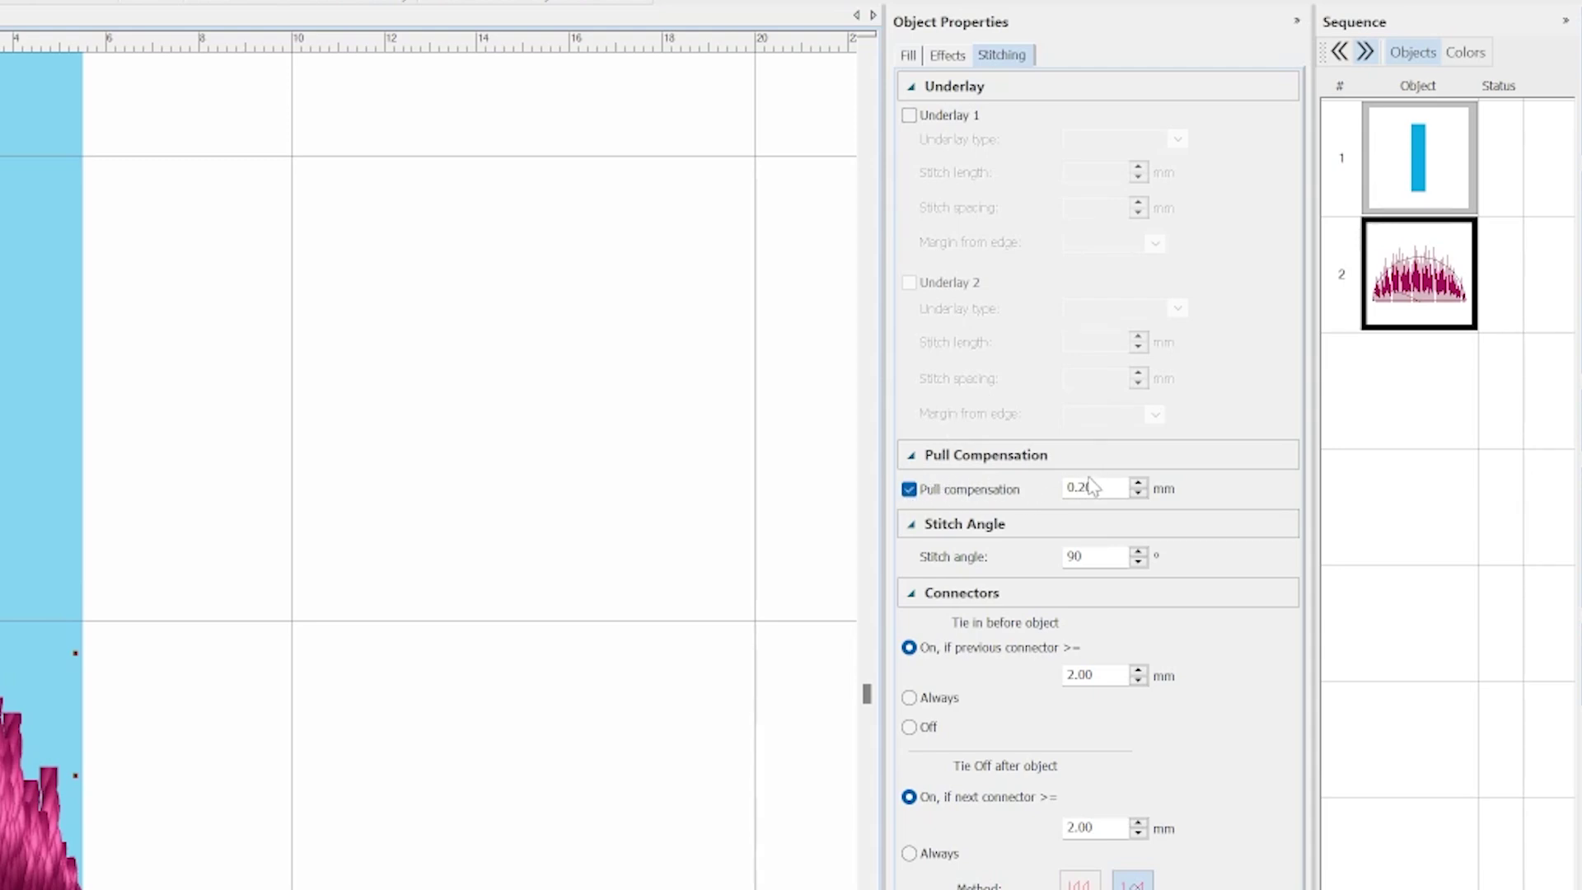
pyautogui.doubleClick(1084, 487)
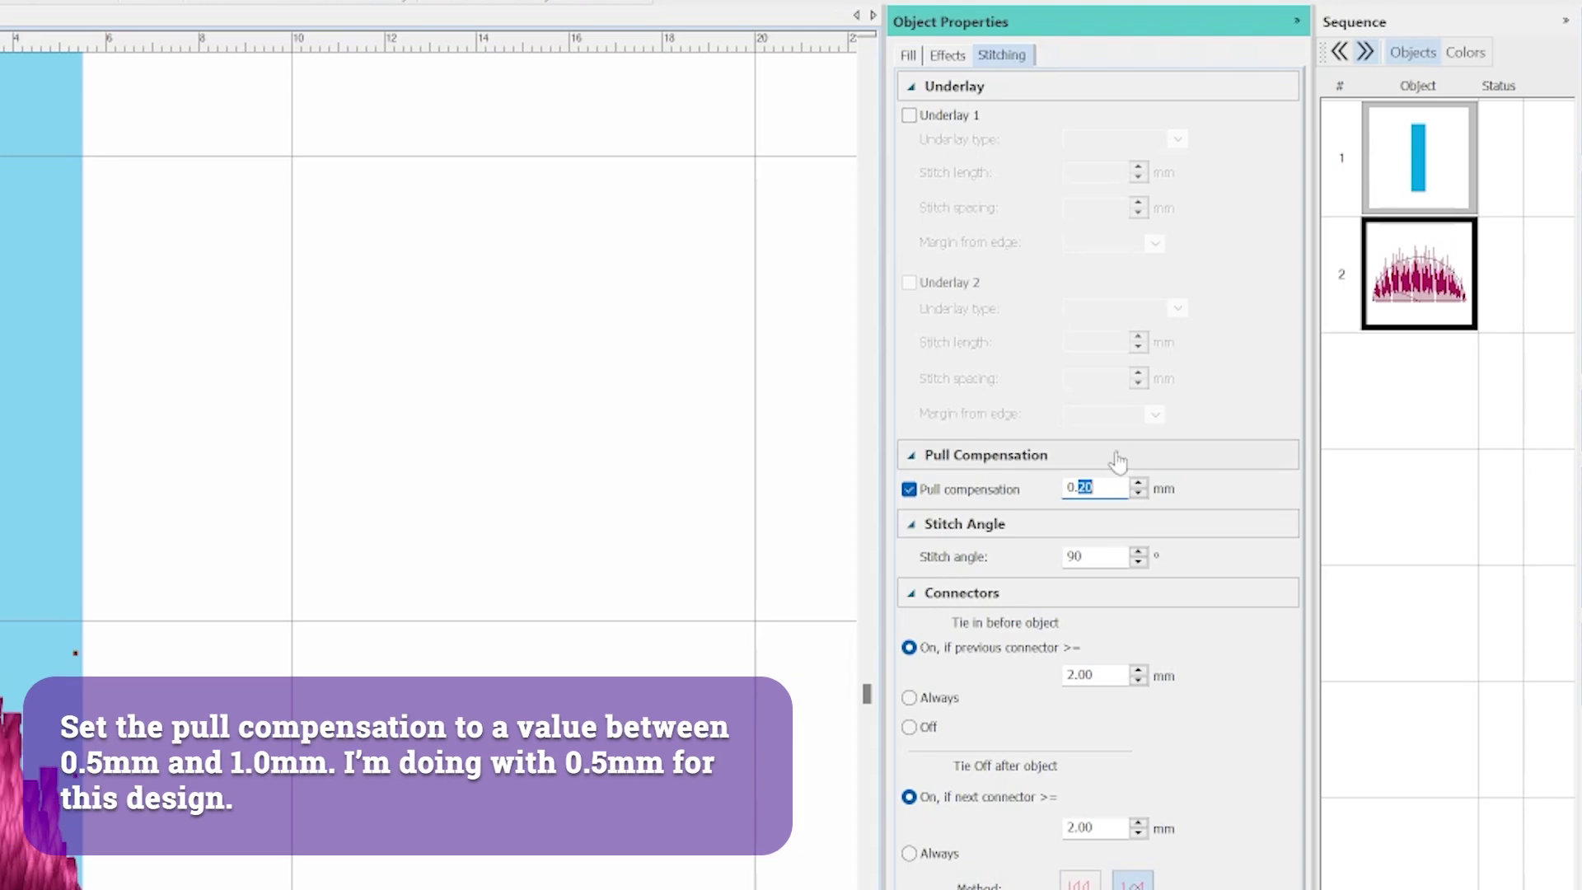
pyautogui.write('5')
pyautogui.press('Return')
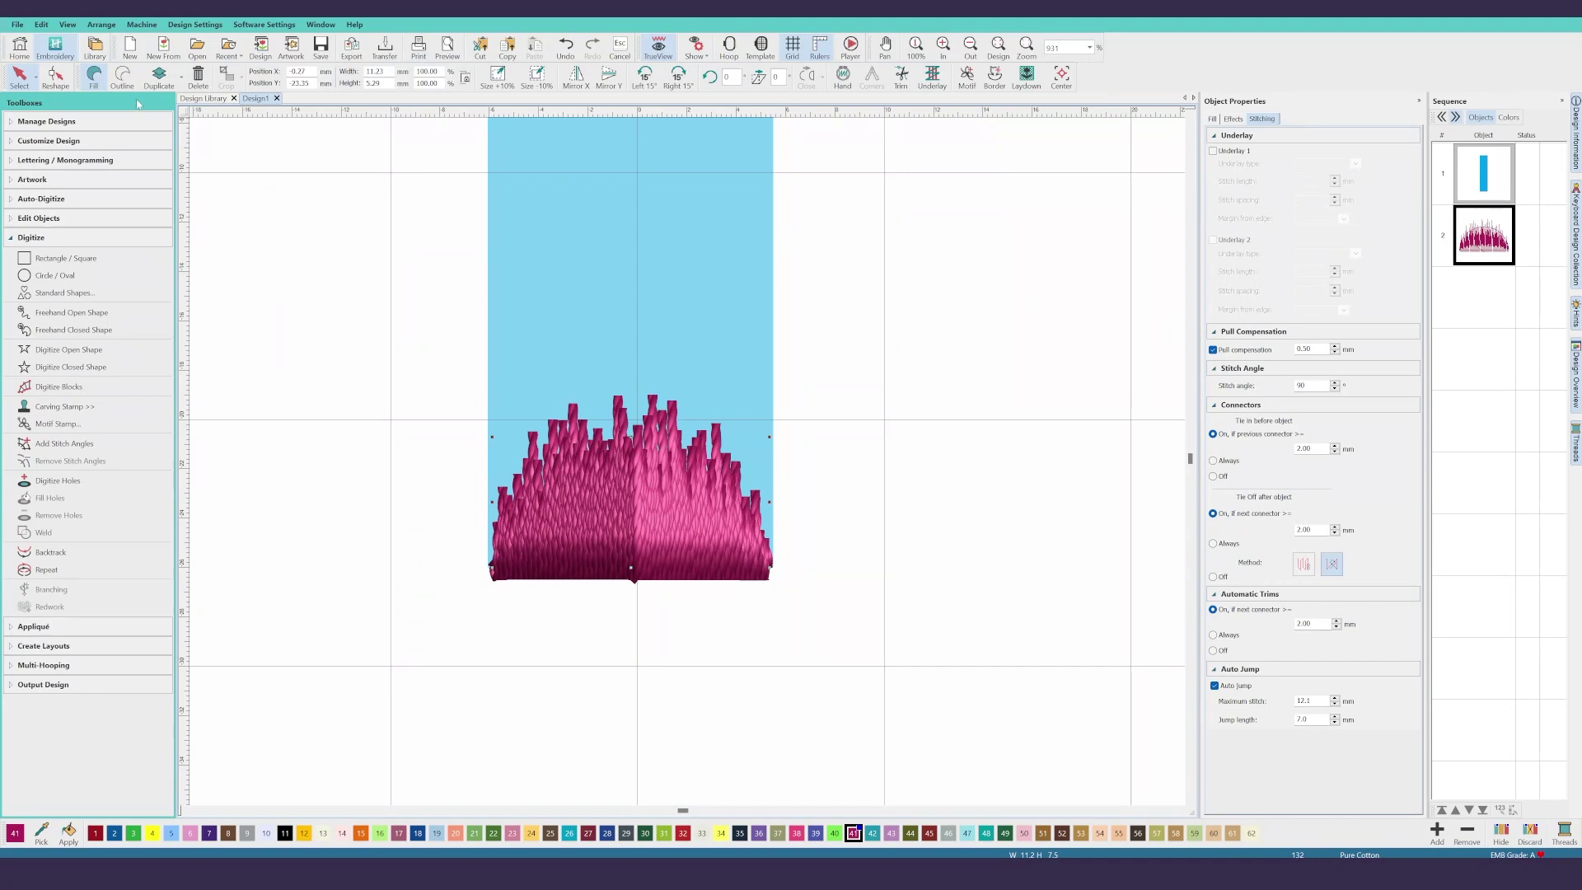
pyautogui.click(55, 76)
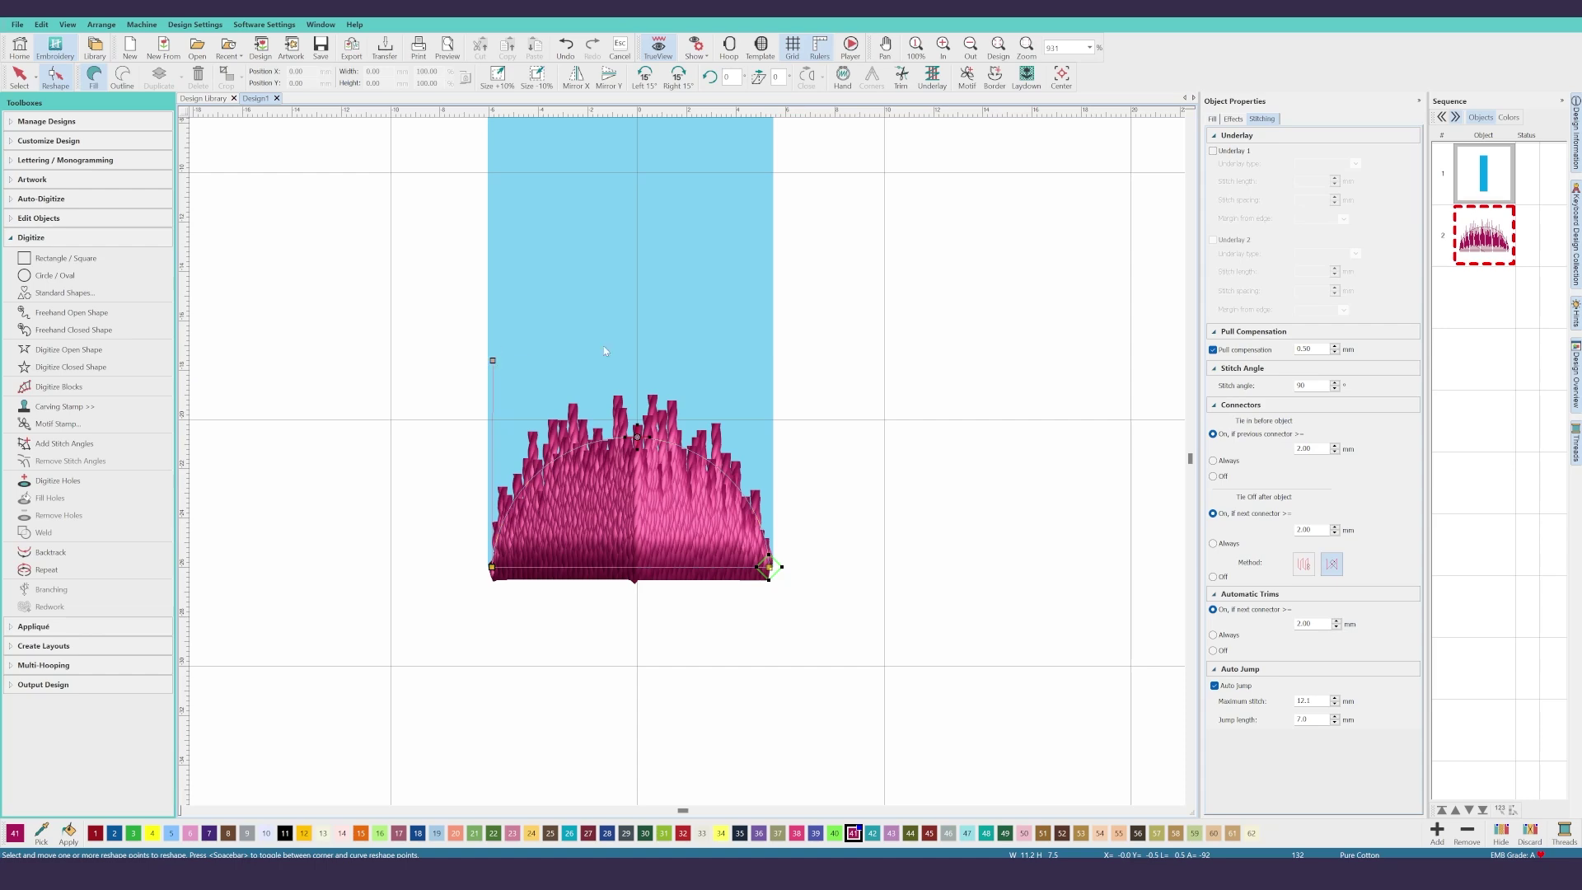
pyautogui.scroll(5, 626, 383)
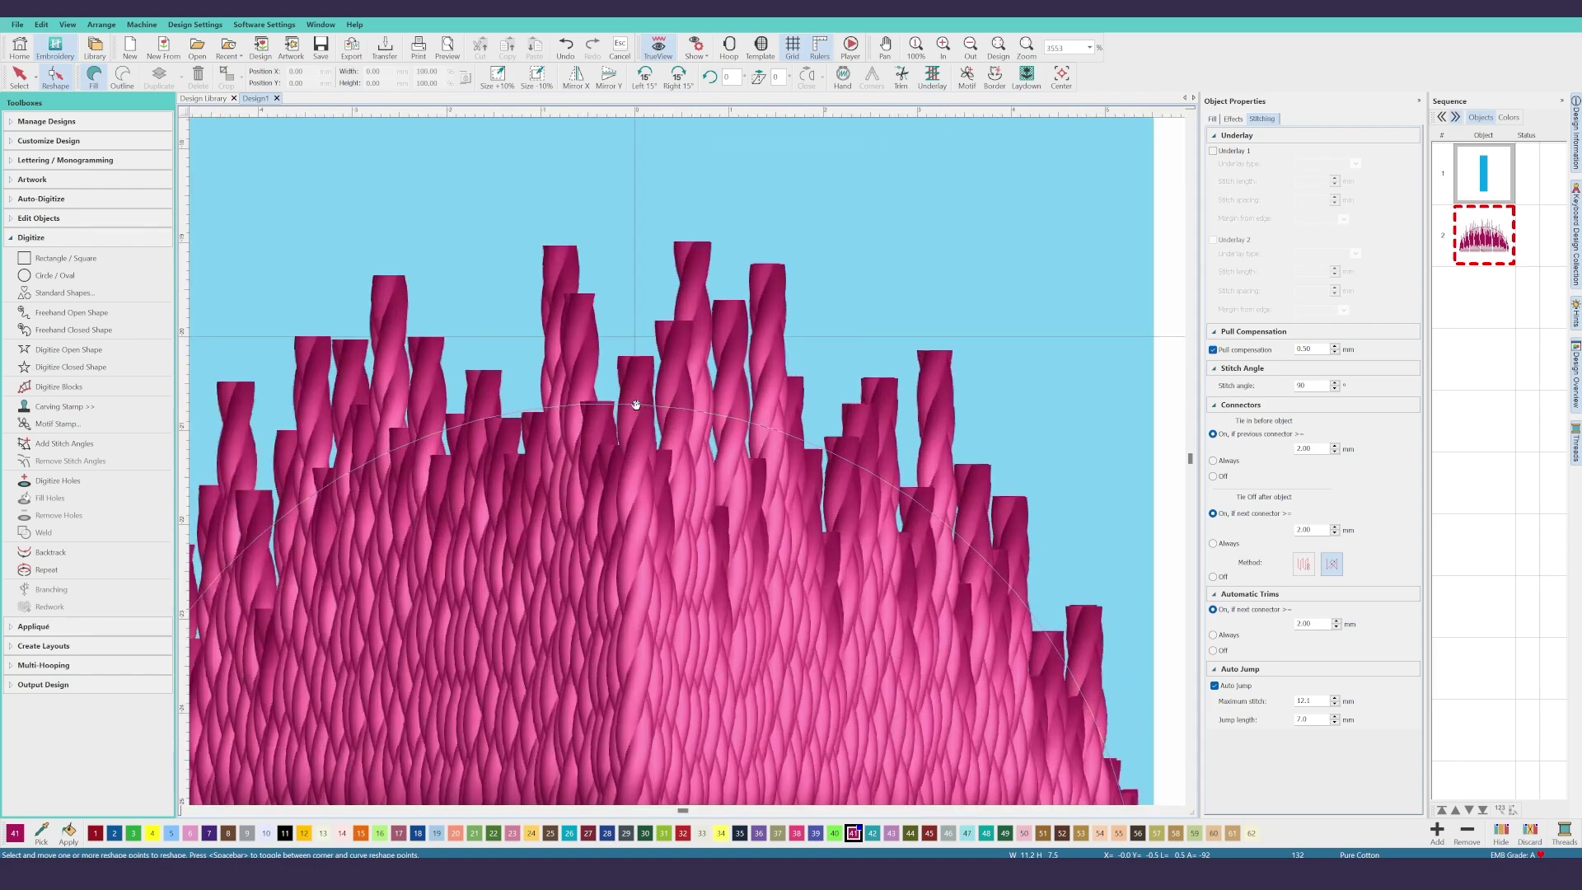
pyautogui.click(634, 402)
pyautogui.scroll(-3, 741, 424)
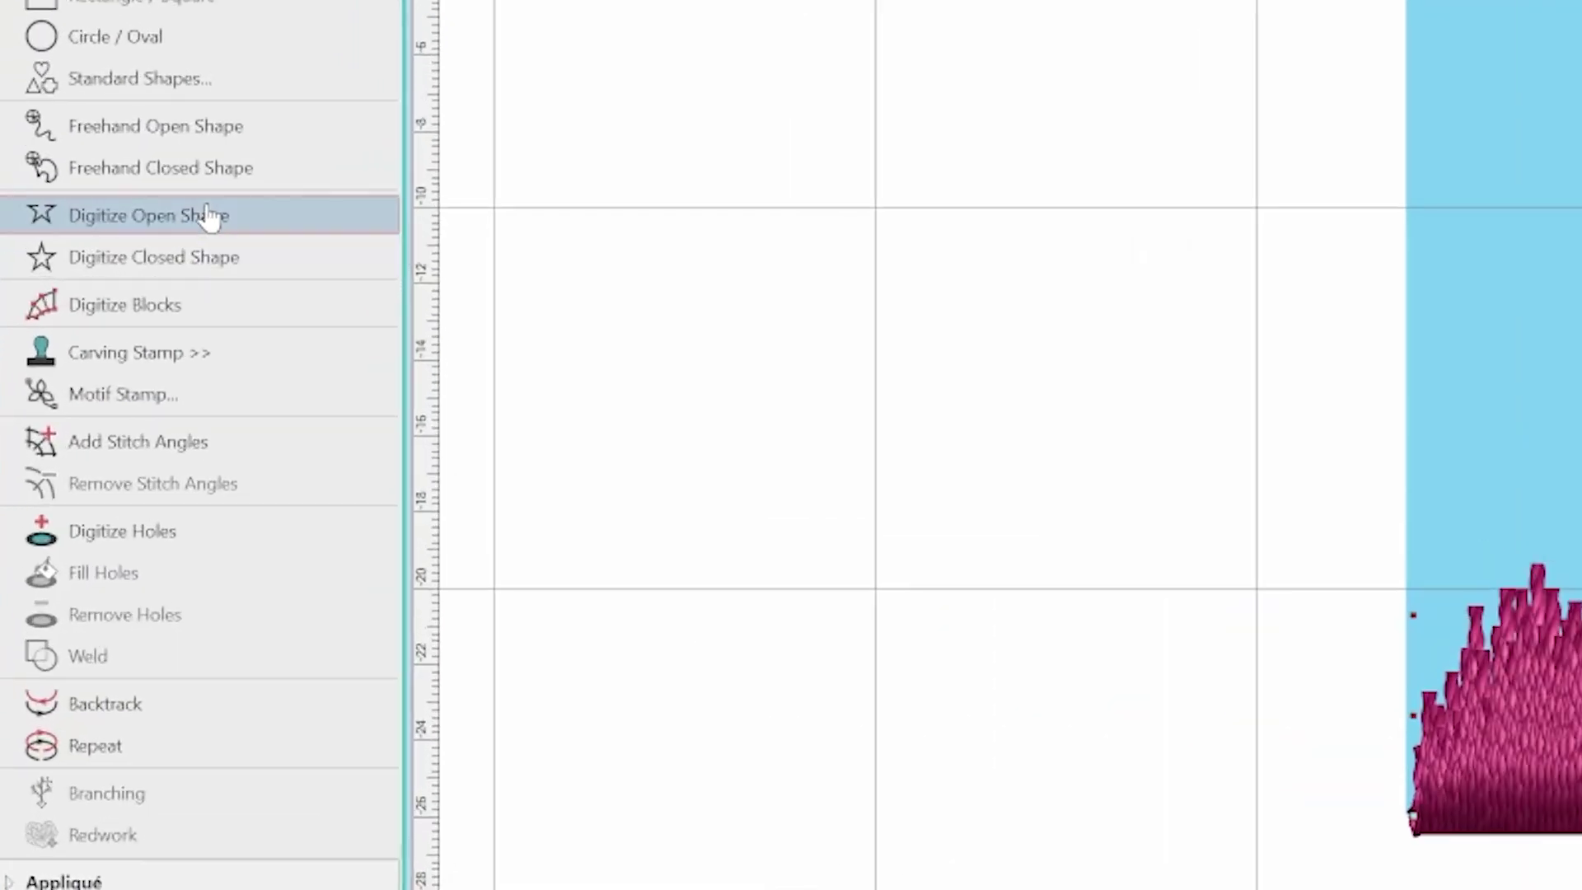
pyautogui.click(94, 349)
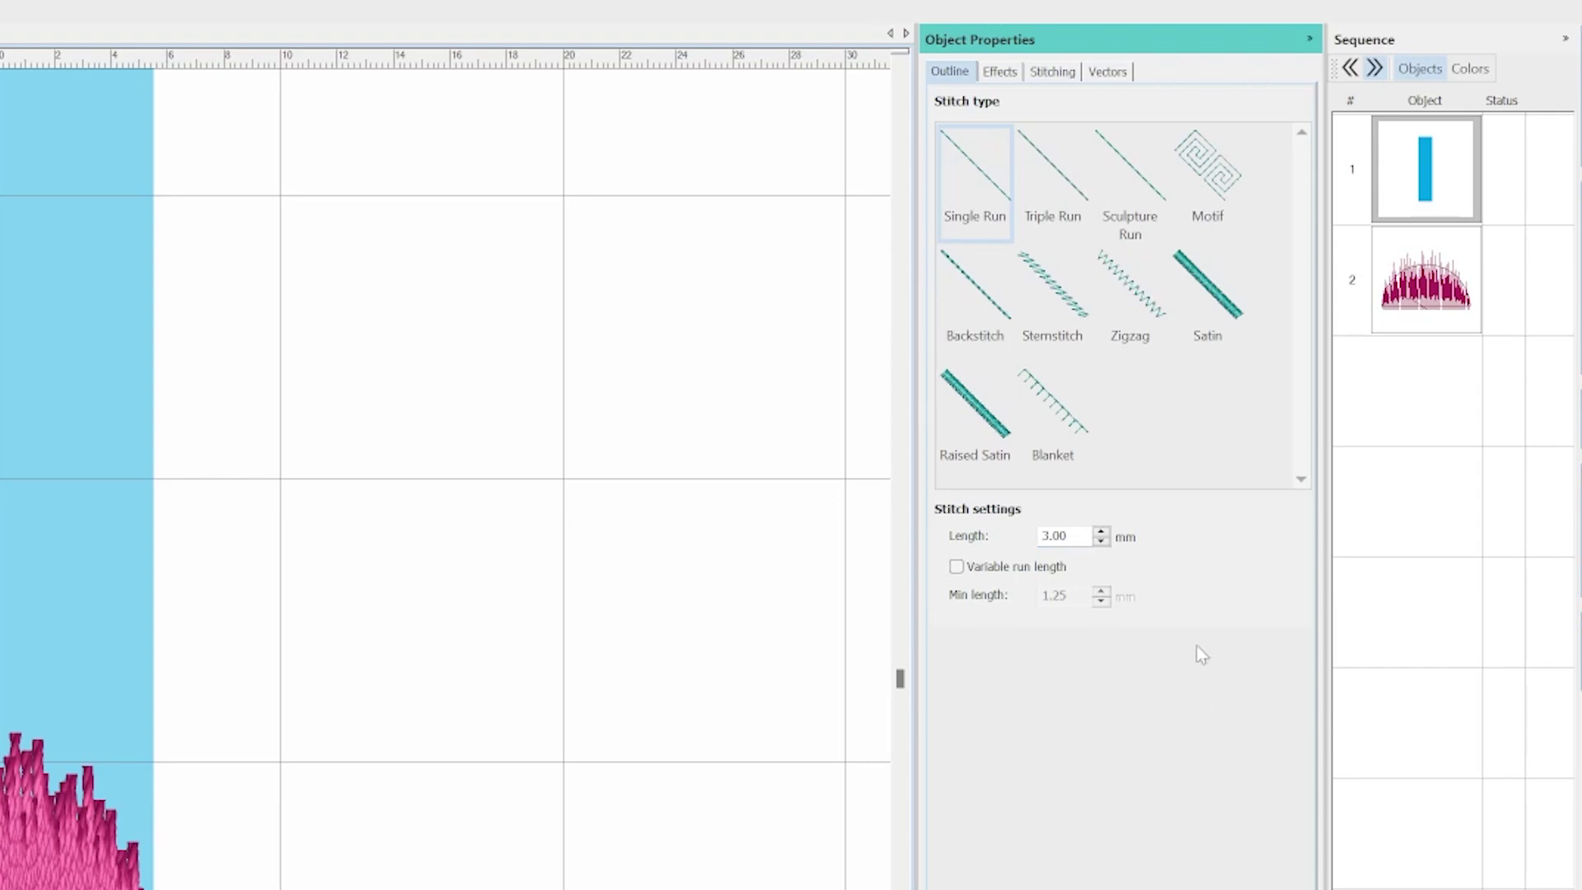
# Step: Draw a single-run line, variable run length off, from the bottom cap to the rectangle's top
pyautogui.click(956, 567)
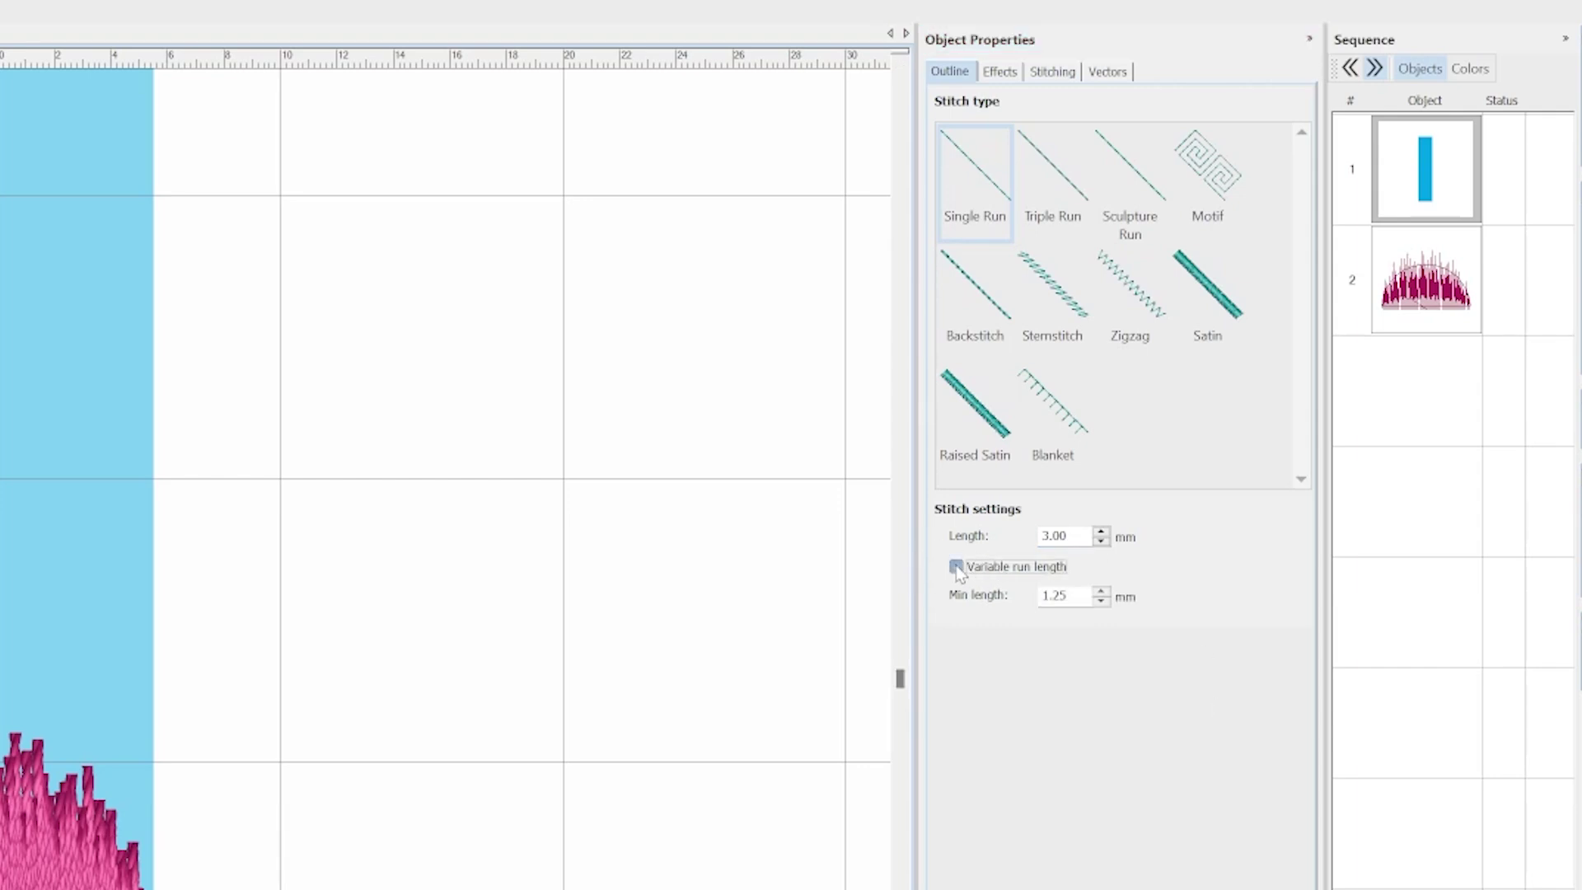
pyautogui.click(958, 568)
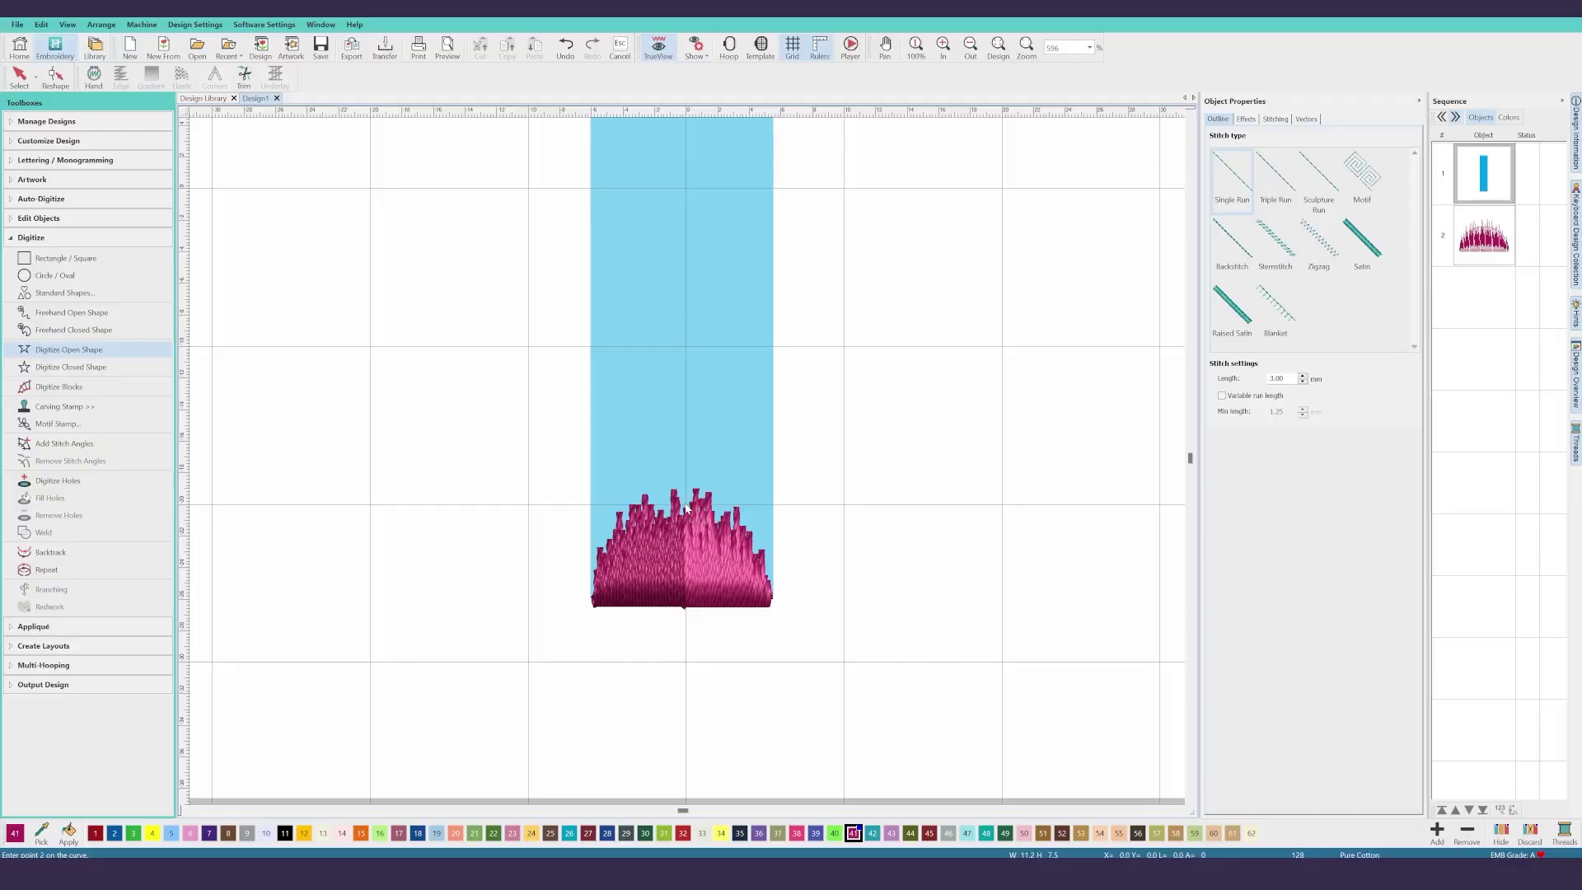
pyautogui.scroll(-3, 673, 233)
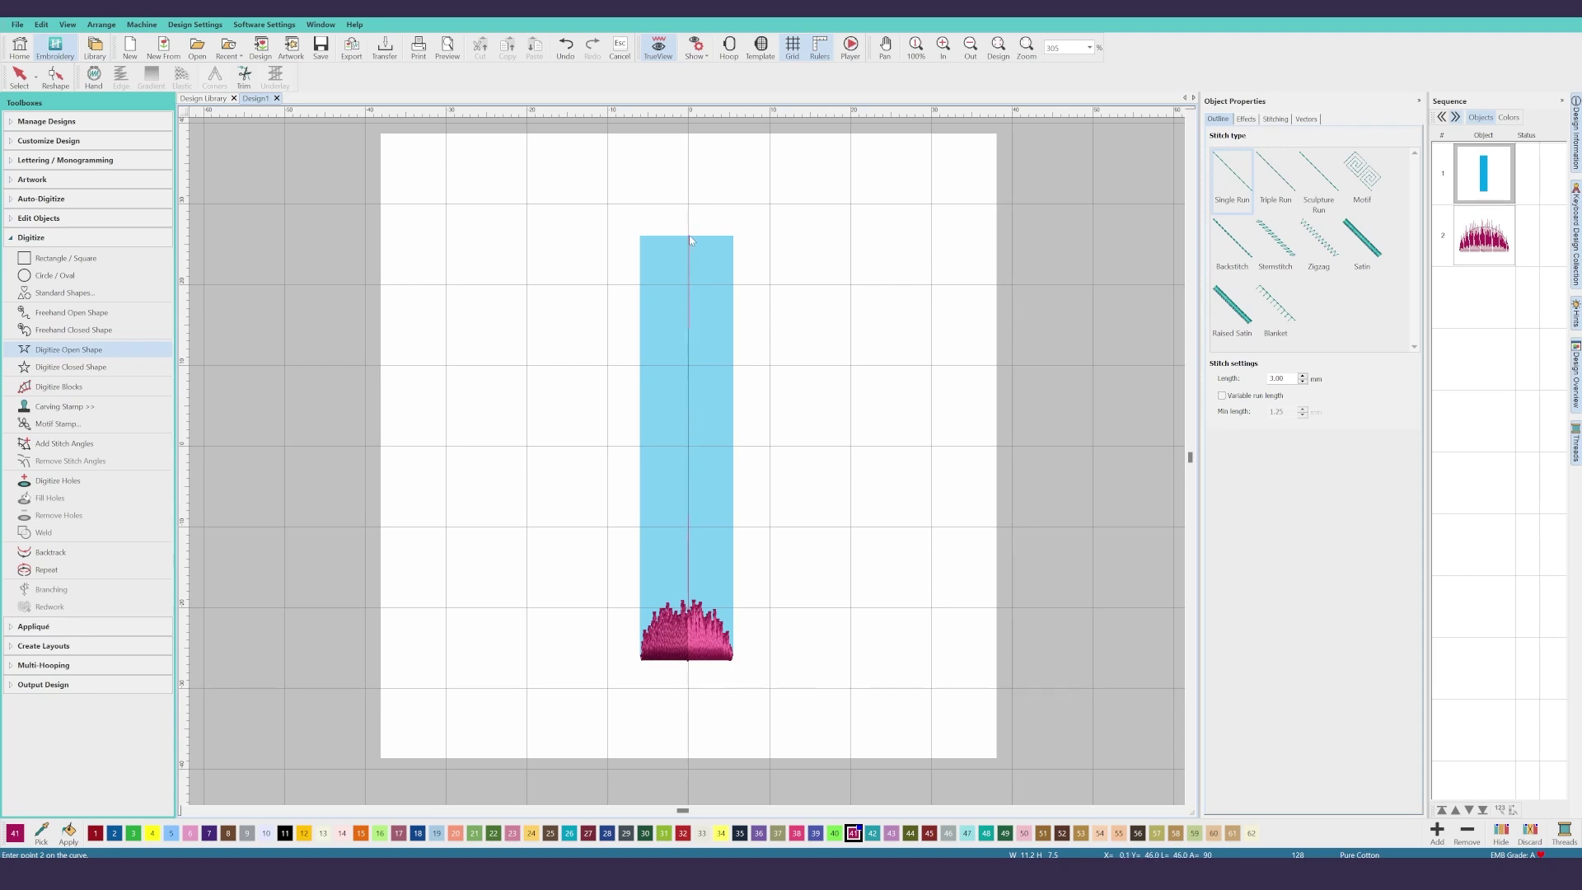
pyautogui.click(688, 236)
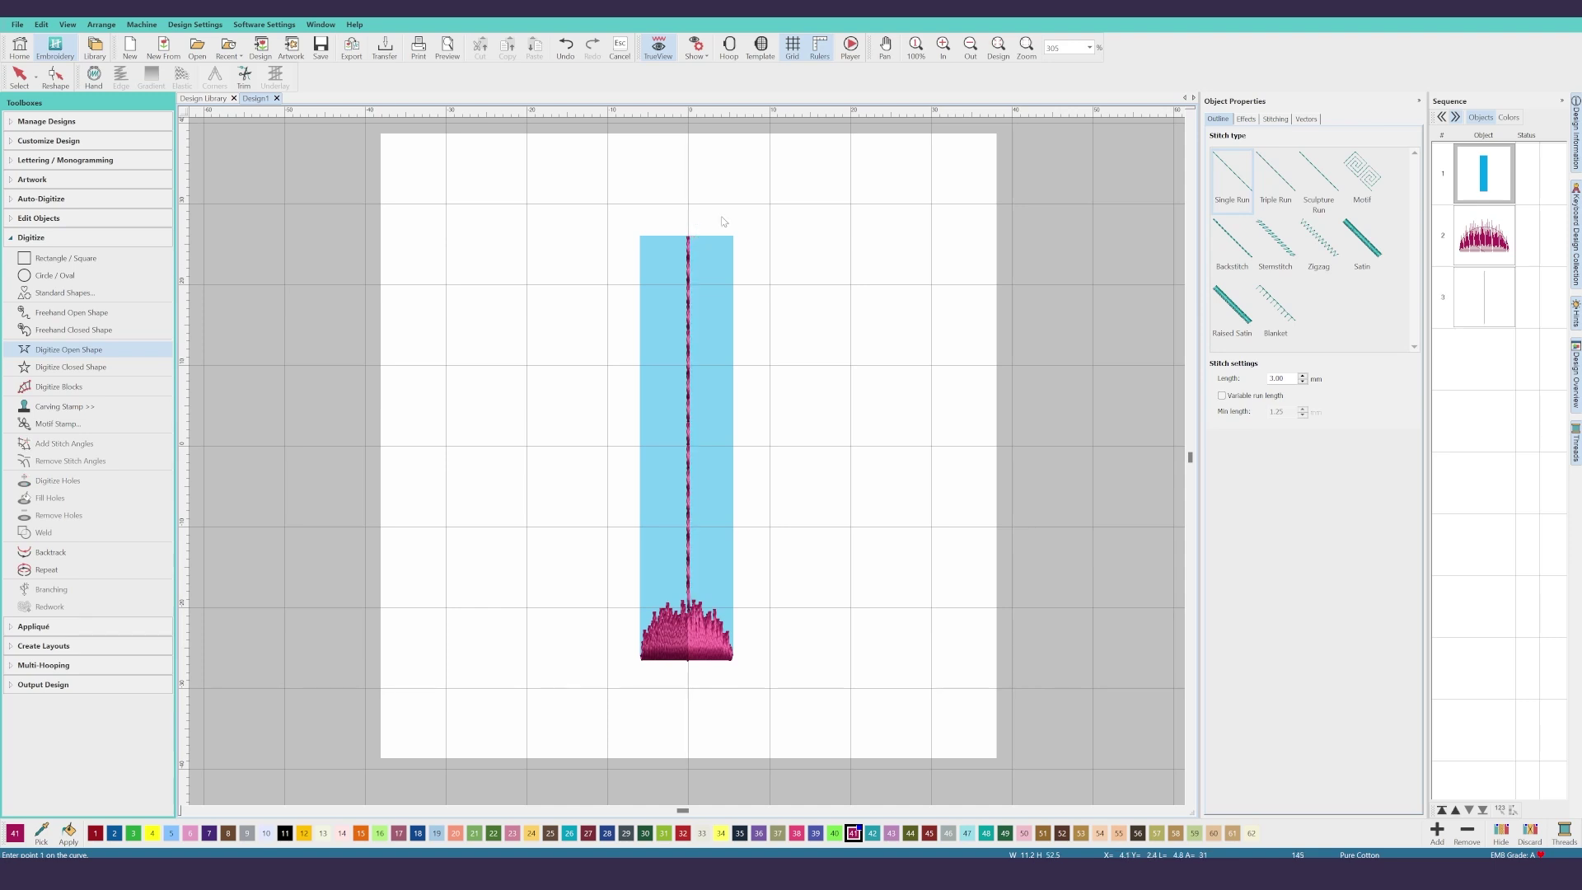
pyautogui.press('c')
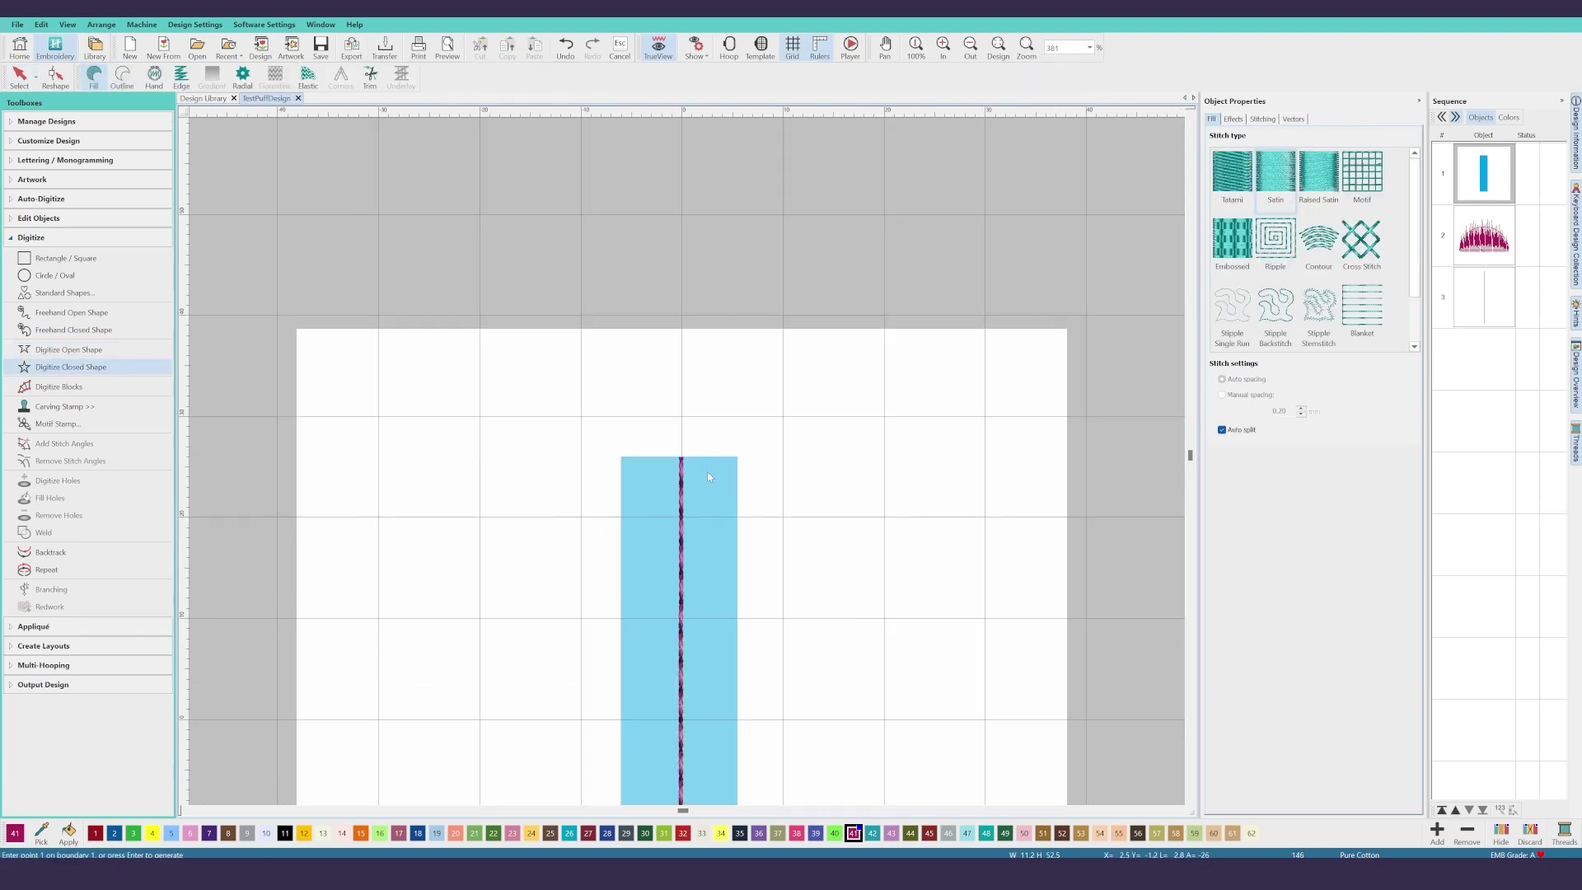
pyautogui.scroll(4, 709, 476)
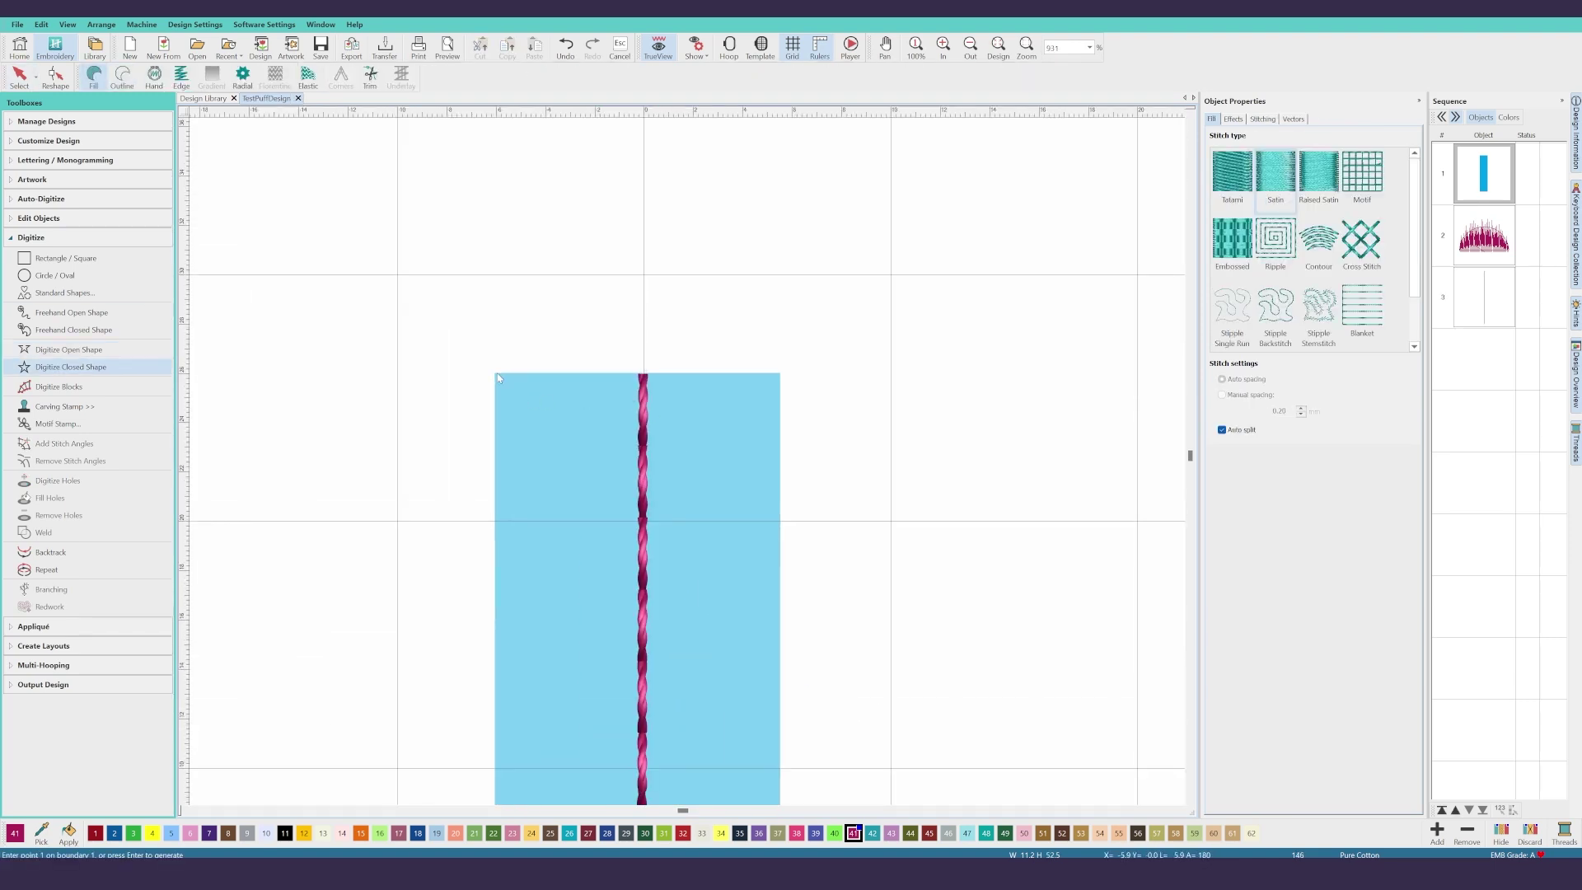
# Step: Digitize a semicircular cap at the column's top and set its stitch angle to 70°
pyautogui.click(498, 373)
pyautogui.click(642, 492)
pyautogui.press('Return')
pyautogui.click(55, 78)
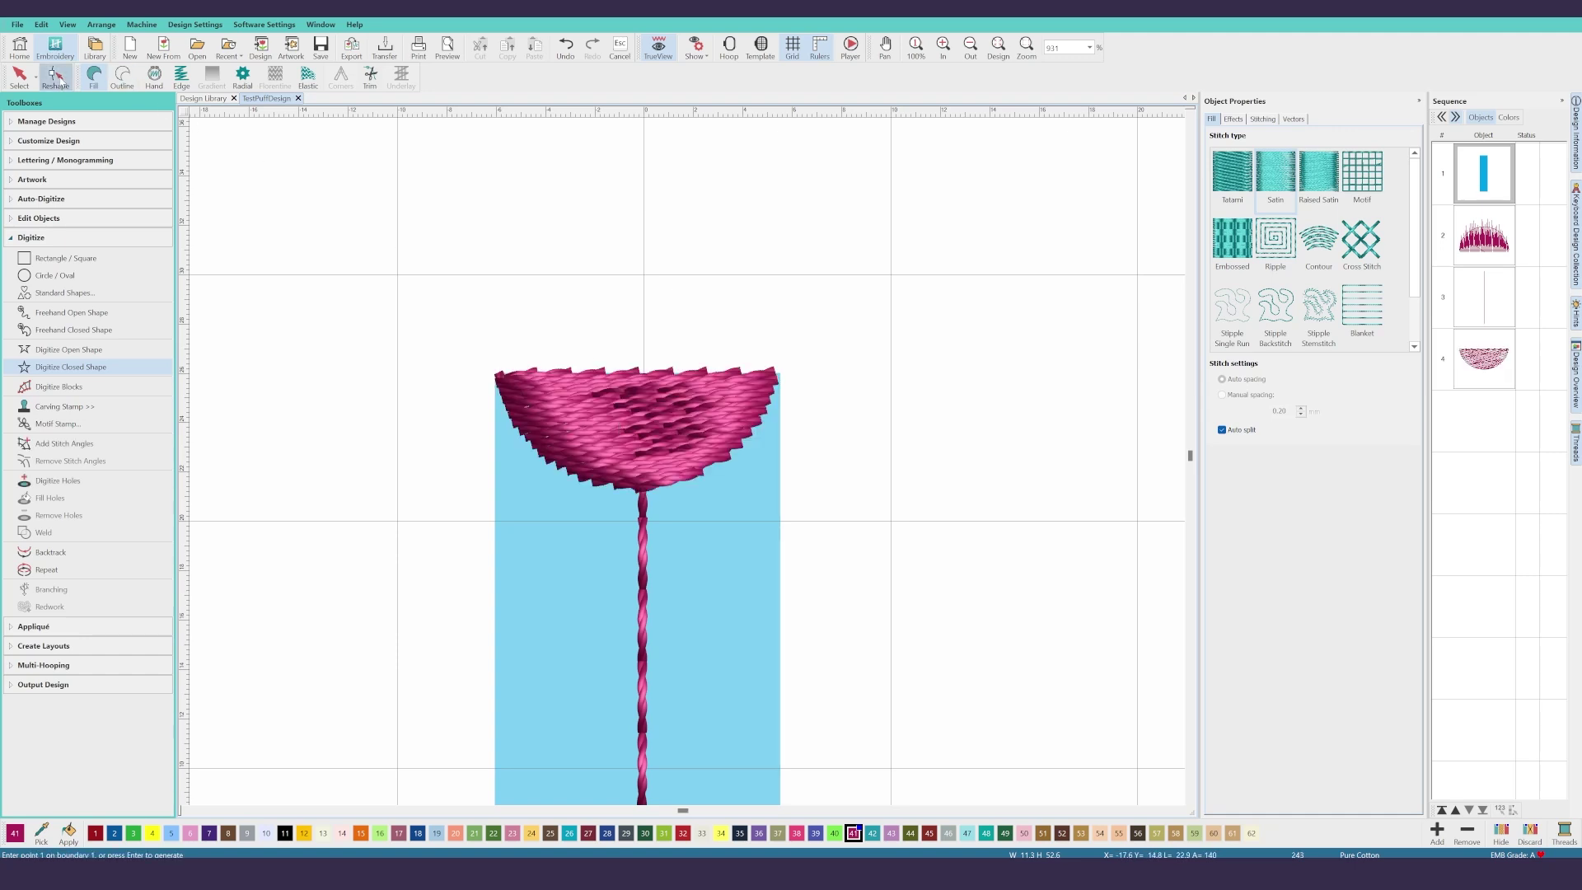
pyautogui.moveTo(506, 468); pyautogui.dragTo(765, 580)
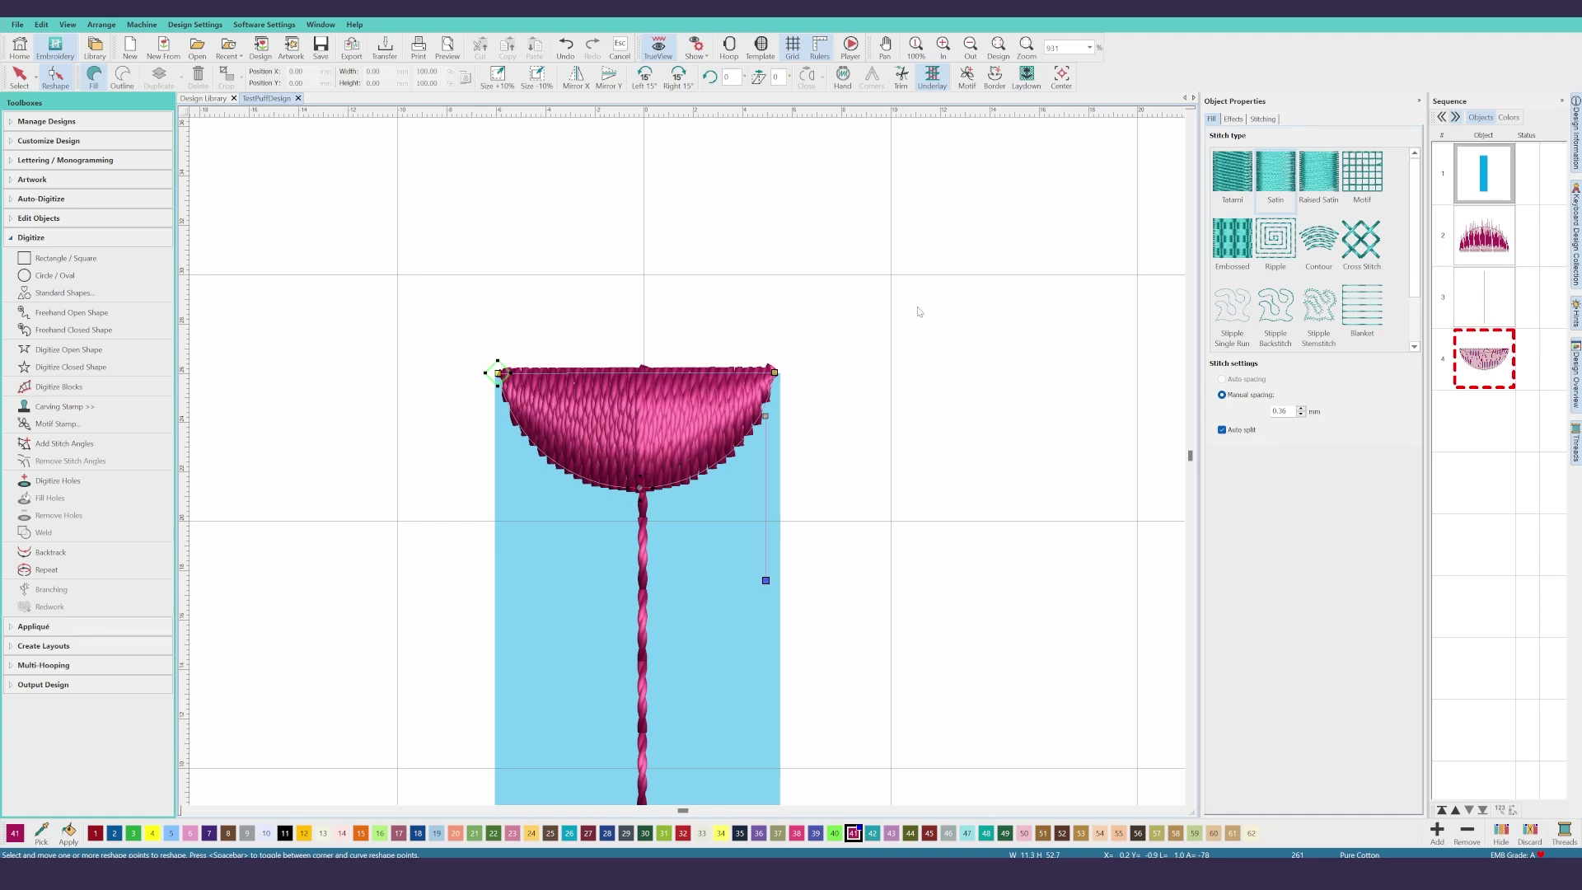
# Step: Set the top cap's satin spacing to 0.20 mm and turn off Auto split
pyautogui.doubleClick(1281, 410)
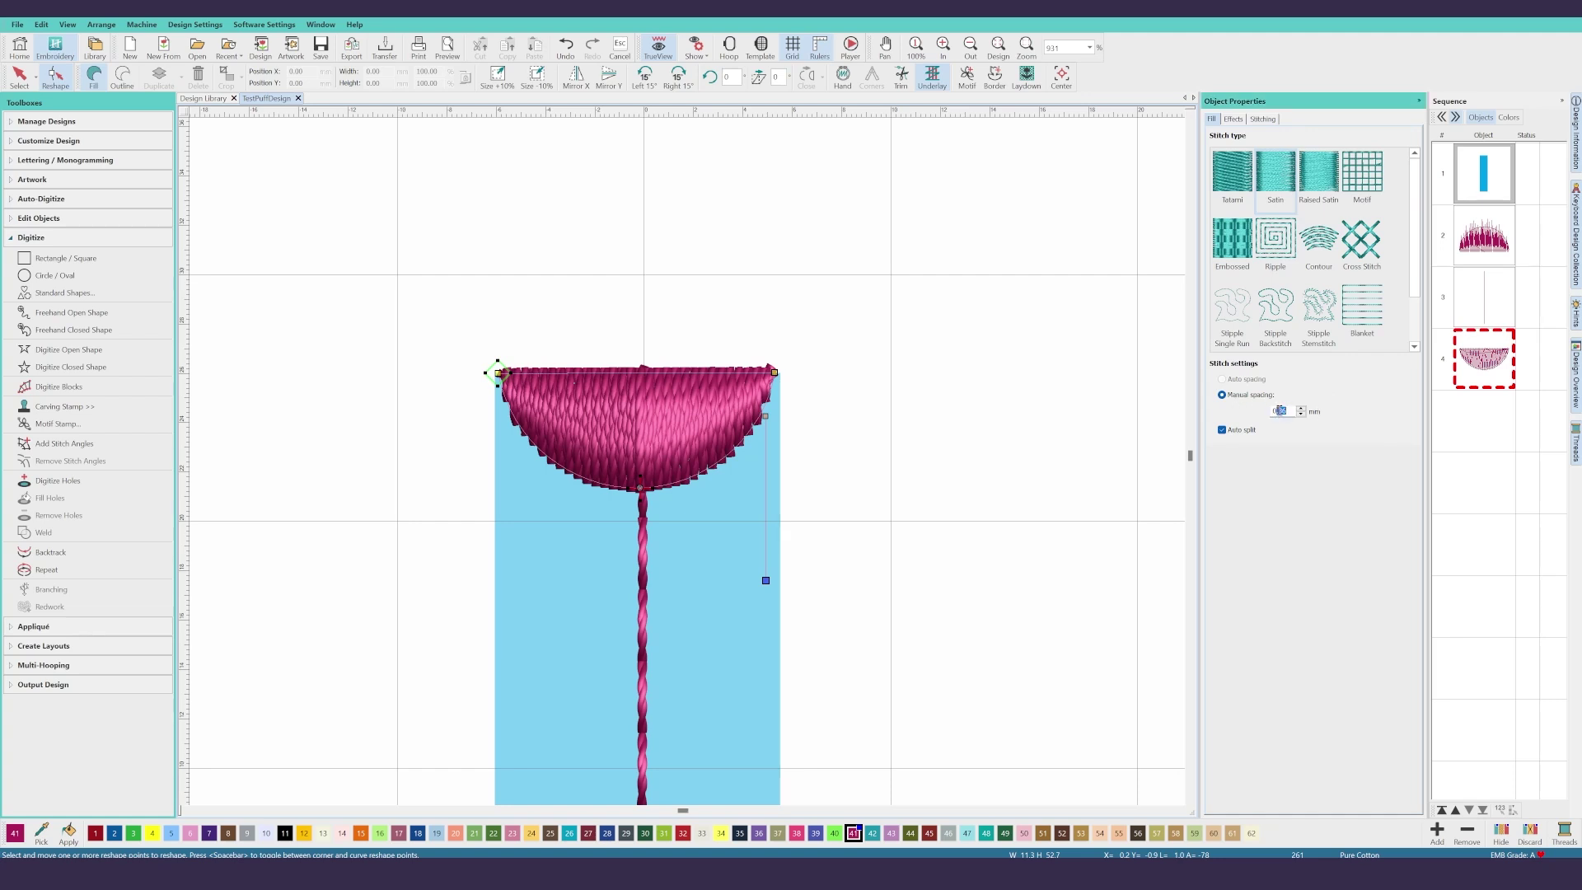
pyautogui.write('0.2')
pyautogui.press('Return')
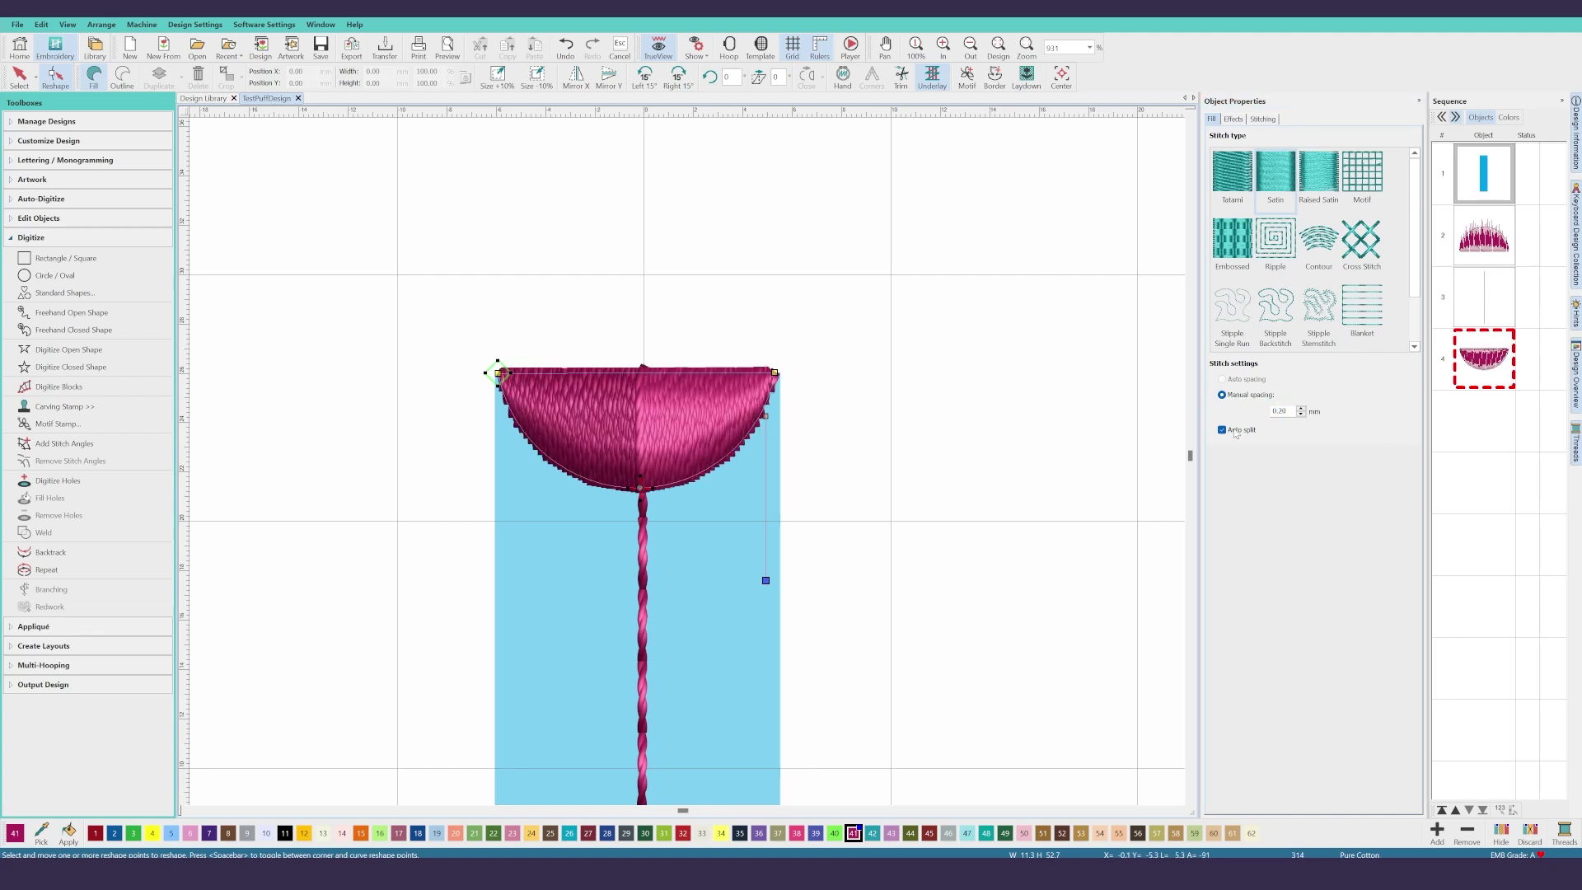
pyautogui.click(1223, 430)
# Step: Give the top cap a Side 1 feathered edge and 0.50 mm pull compensation
pyautogui.click(1233, 118)
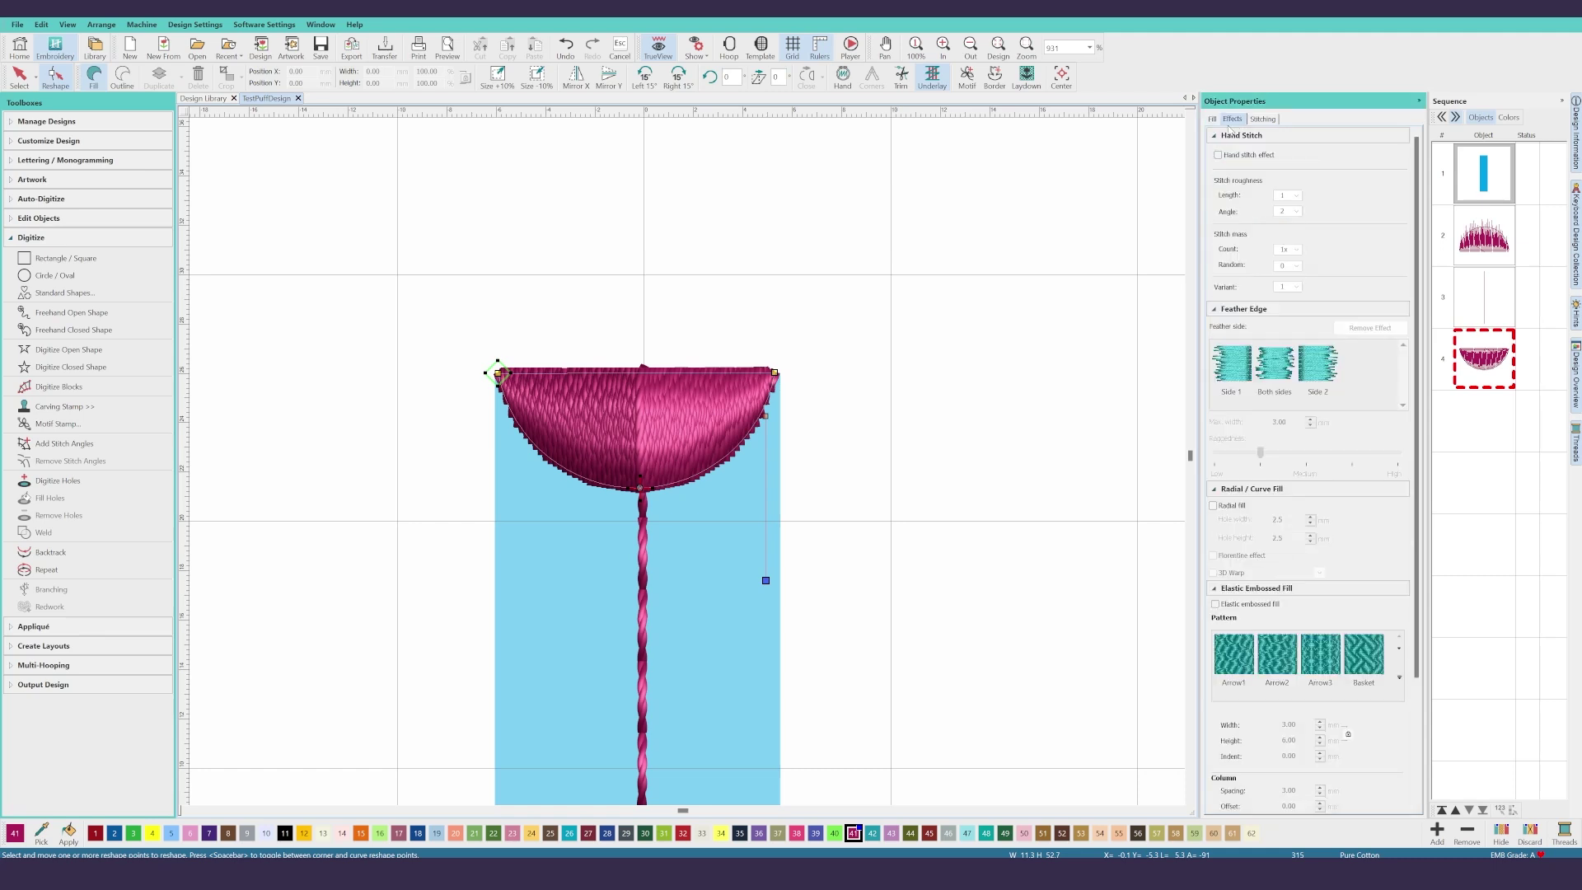
pyautogui.click(1248, 377)
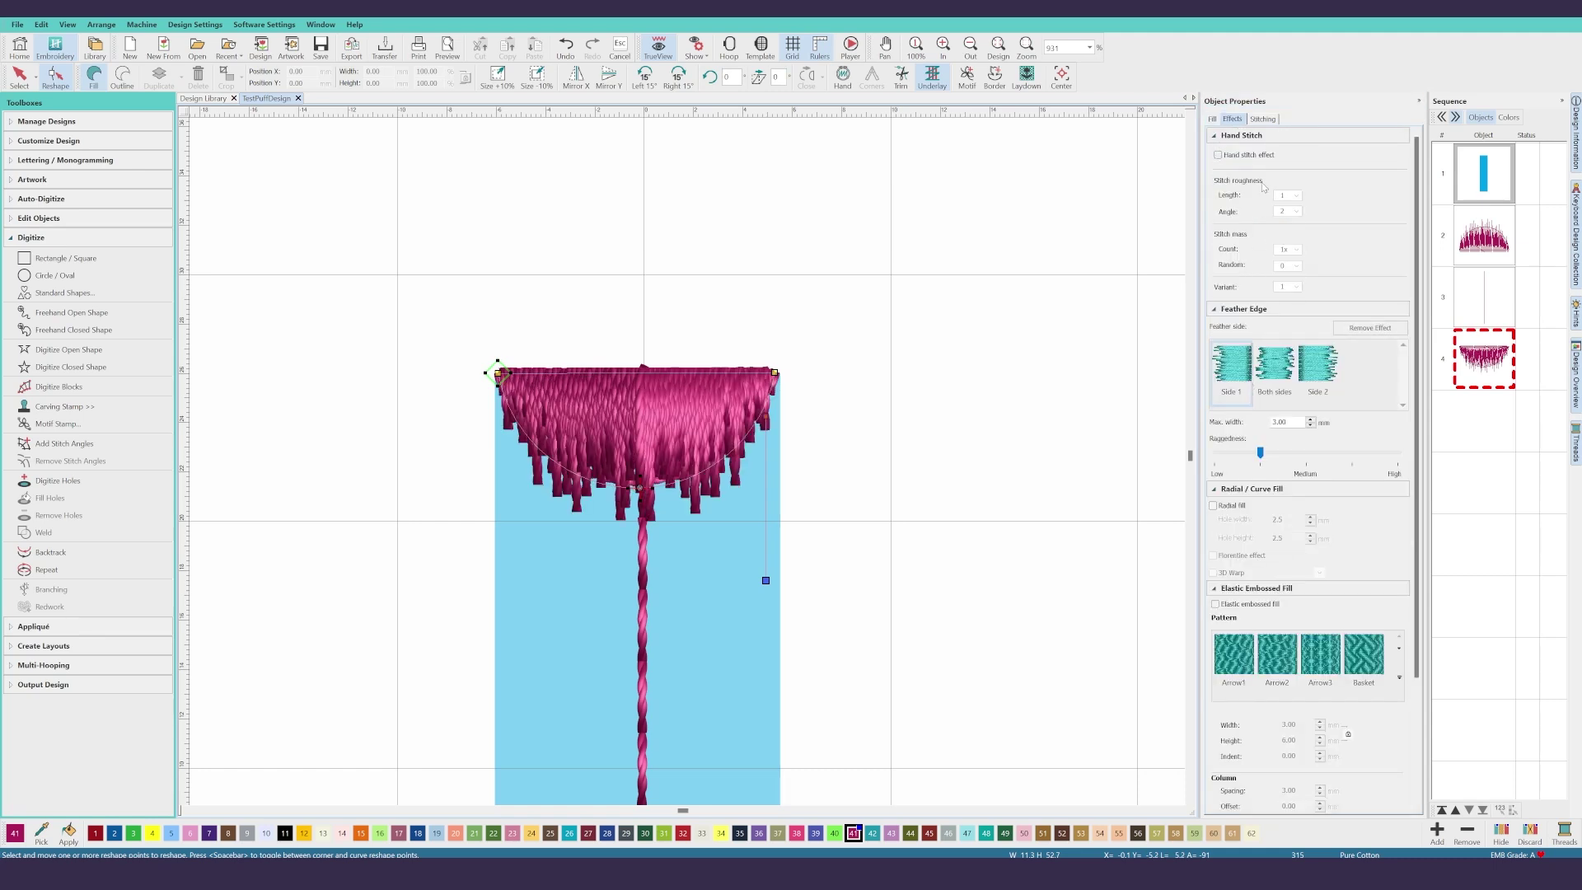
pyautogui.click(1262, 119)
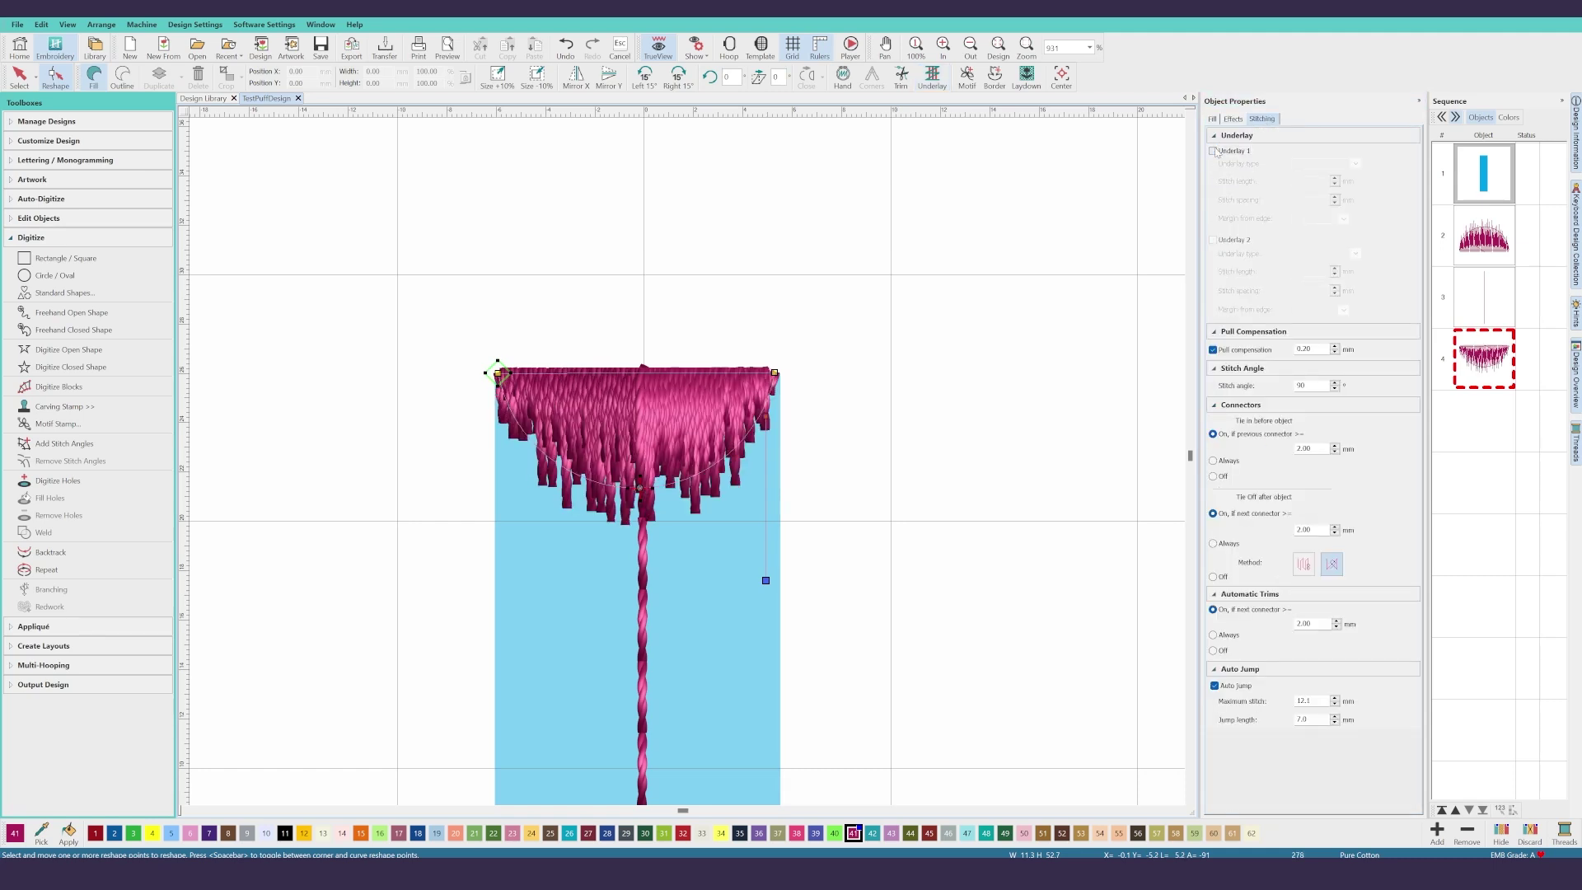
pyautogui.doubleClick(1306, 349)
pyautogui.write('0.50')
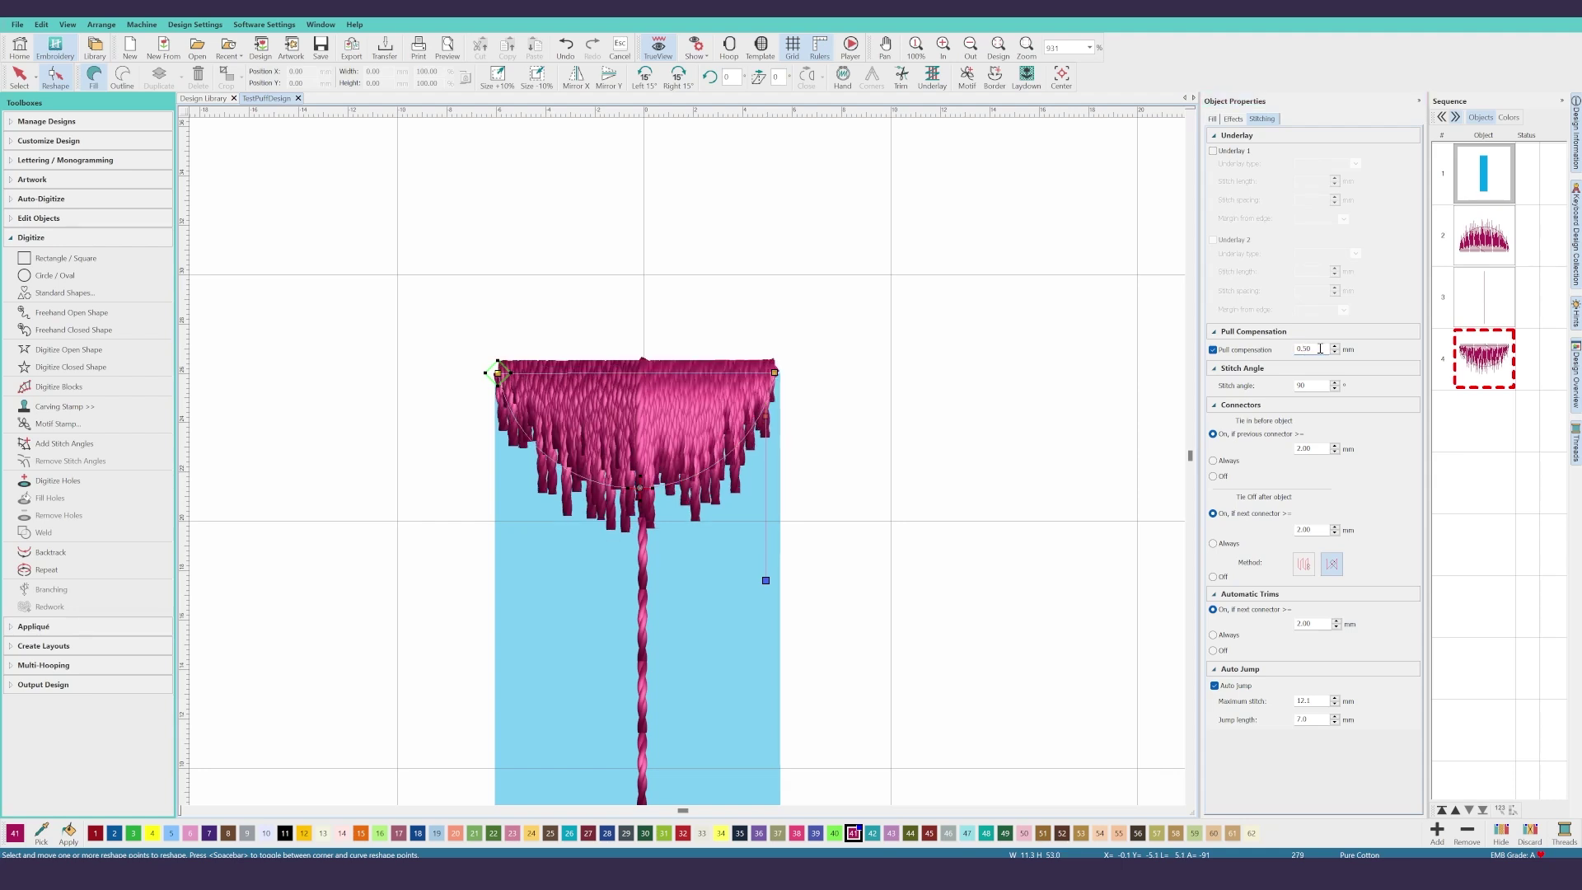
pyautogui.press('Return')
pyautogui.press('Escape')
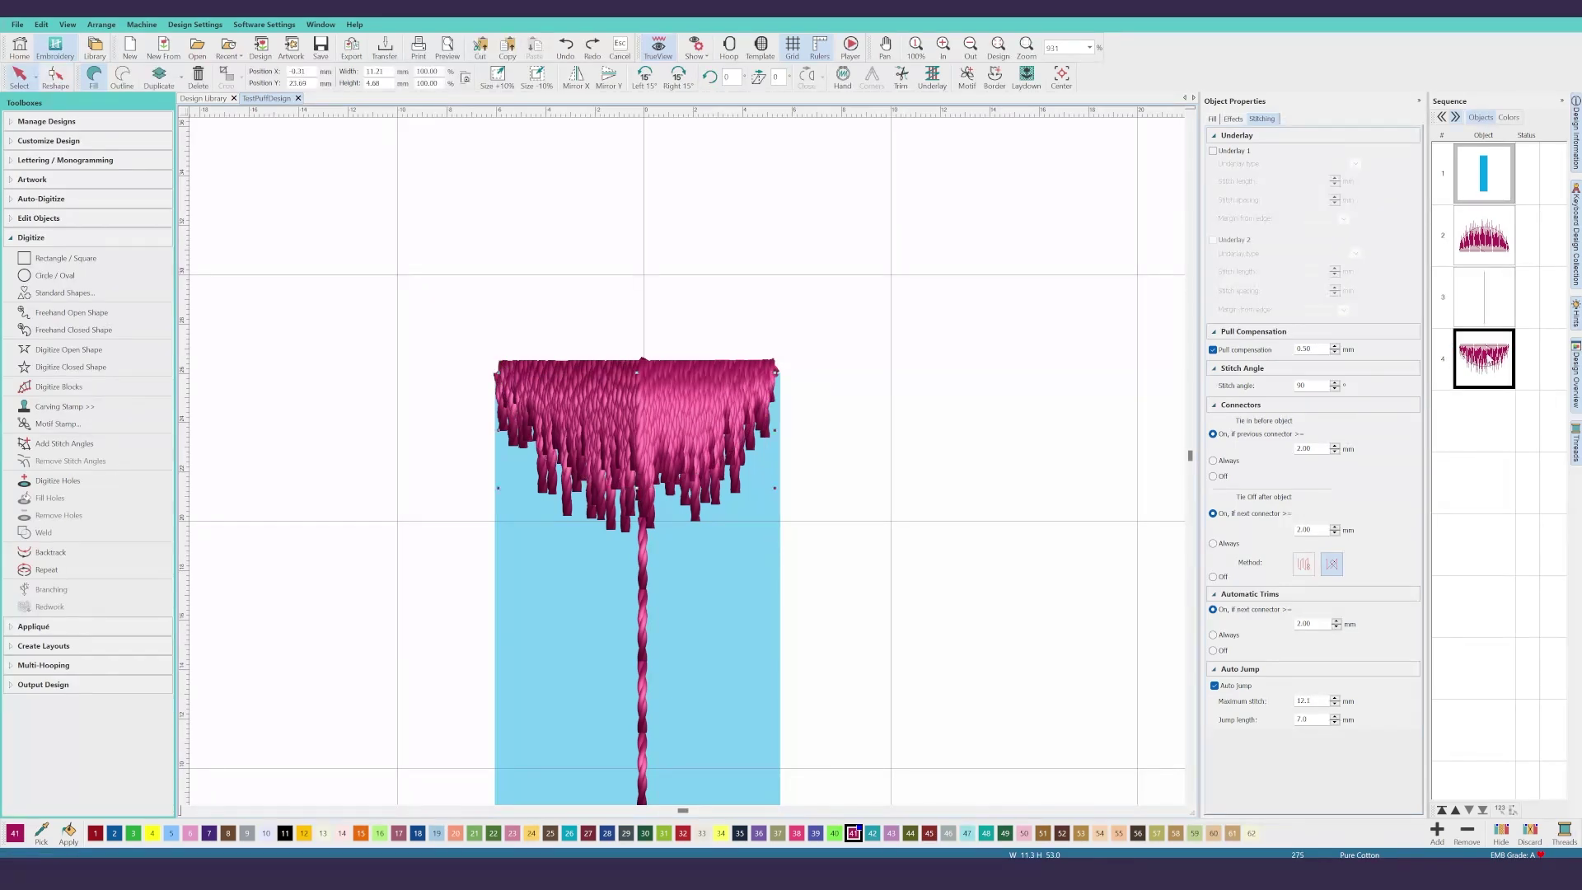
# Step: Move the top cap's top-centre and top-left points onto the rectangle's top edge
pyautogui.click(1481, 363)
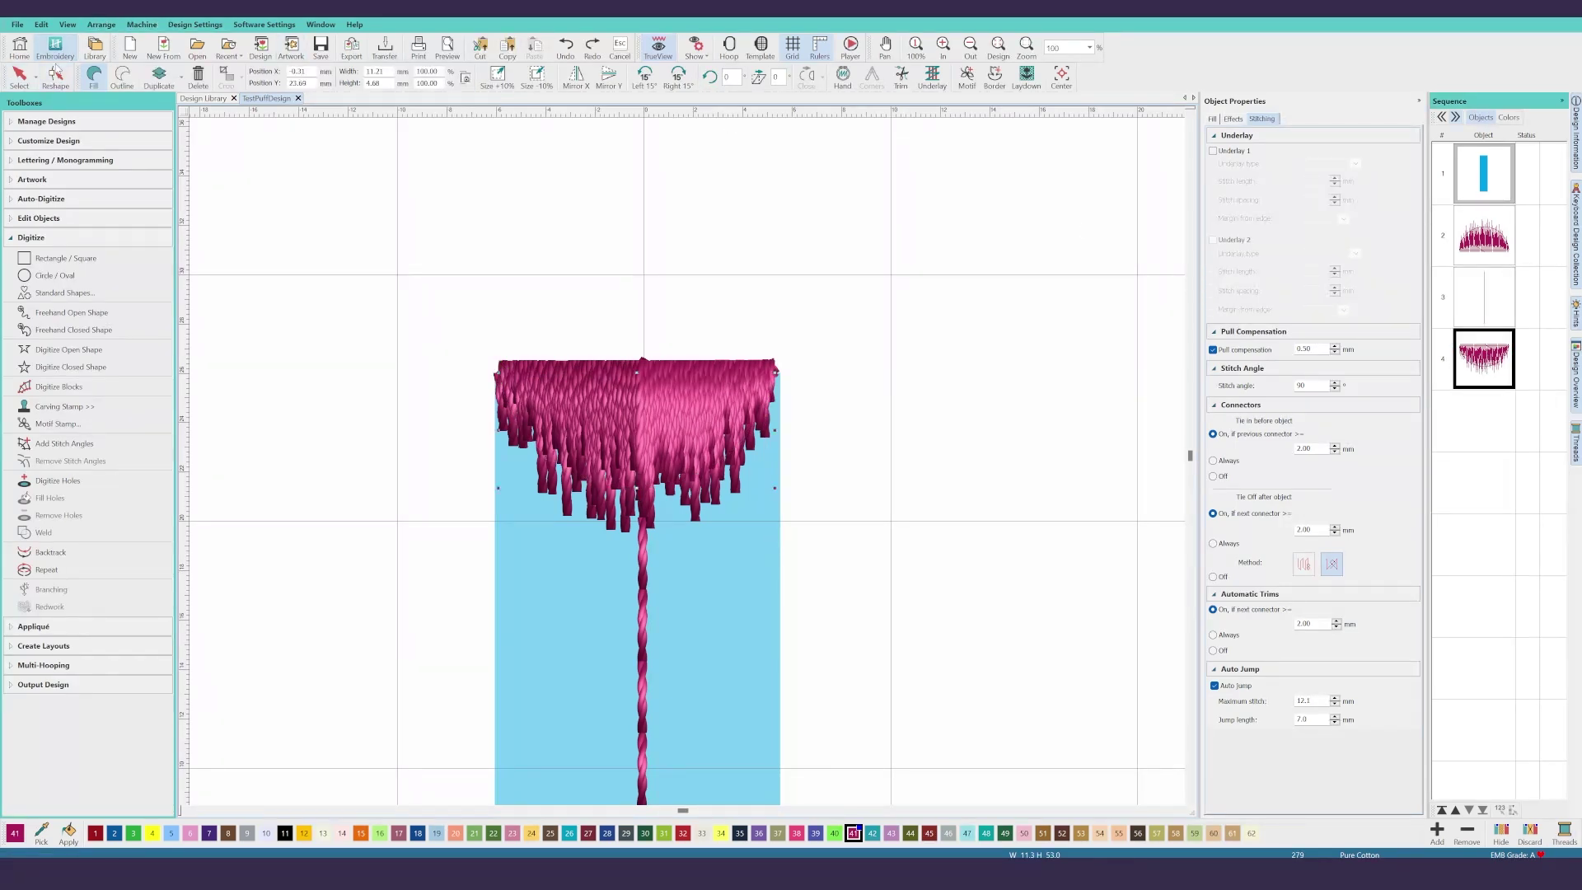
pyautogui.click(55, 77)
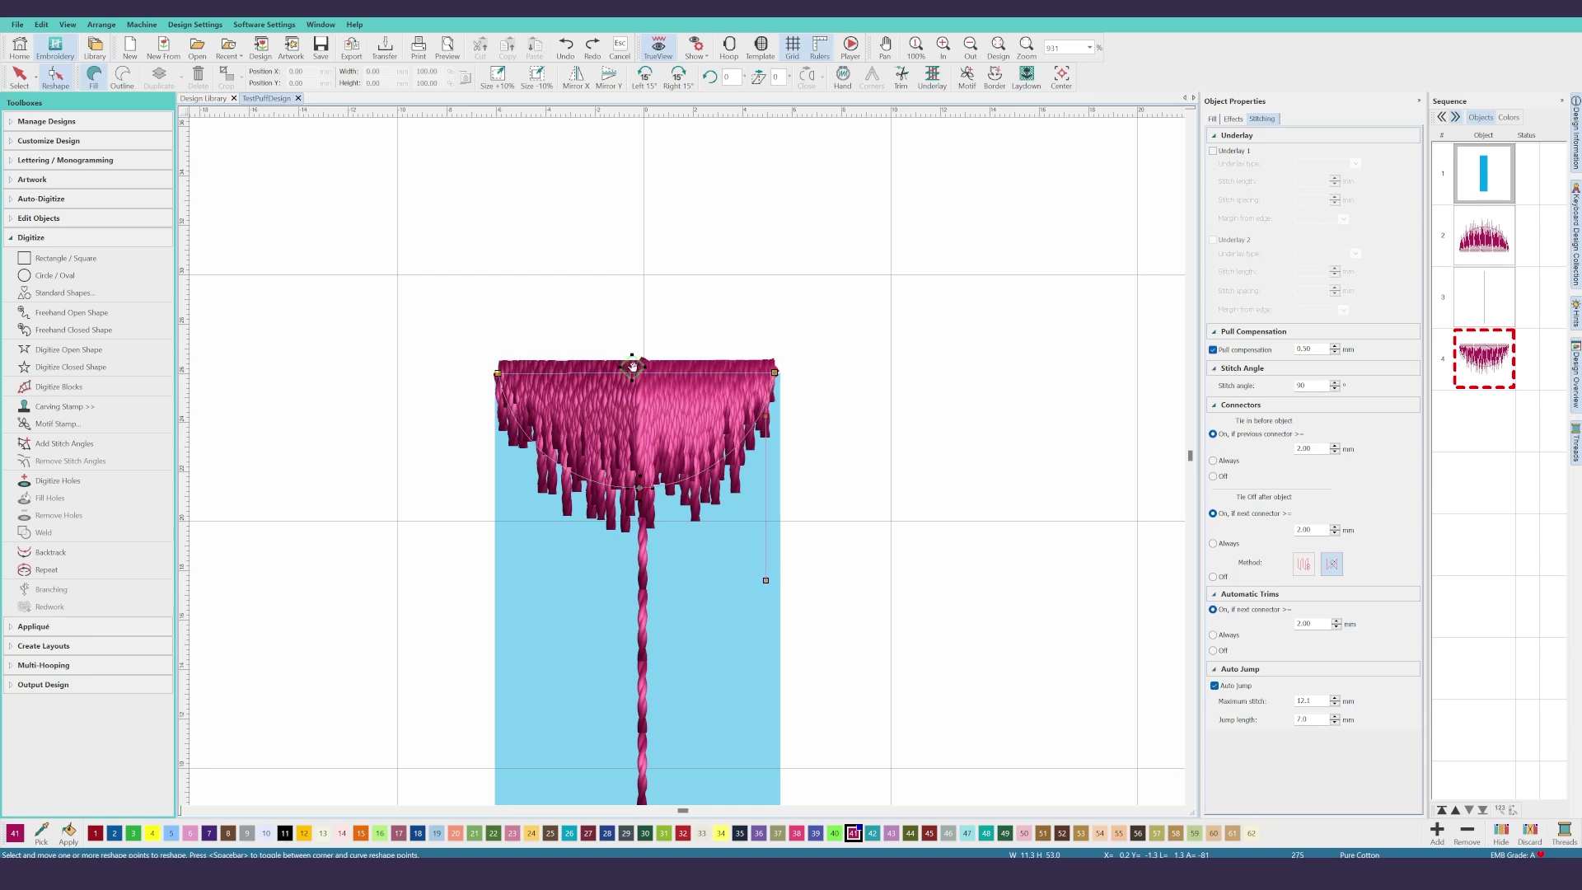
pyautogui.click(638, 374)
pyautogui.moveTo(641, 375); pyautogui.dragTo(645, 373)
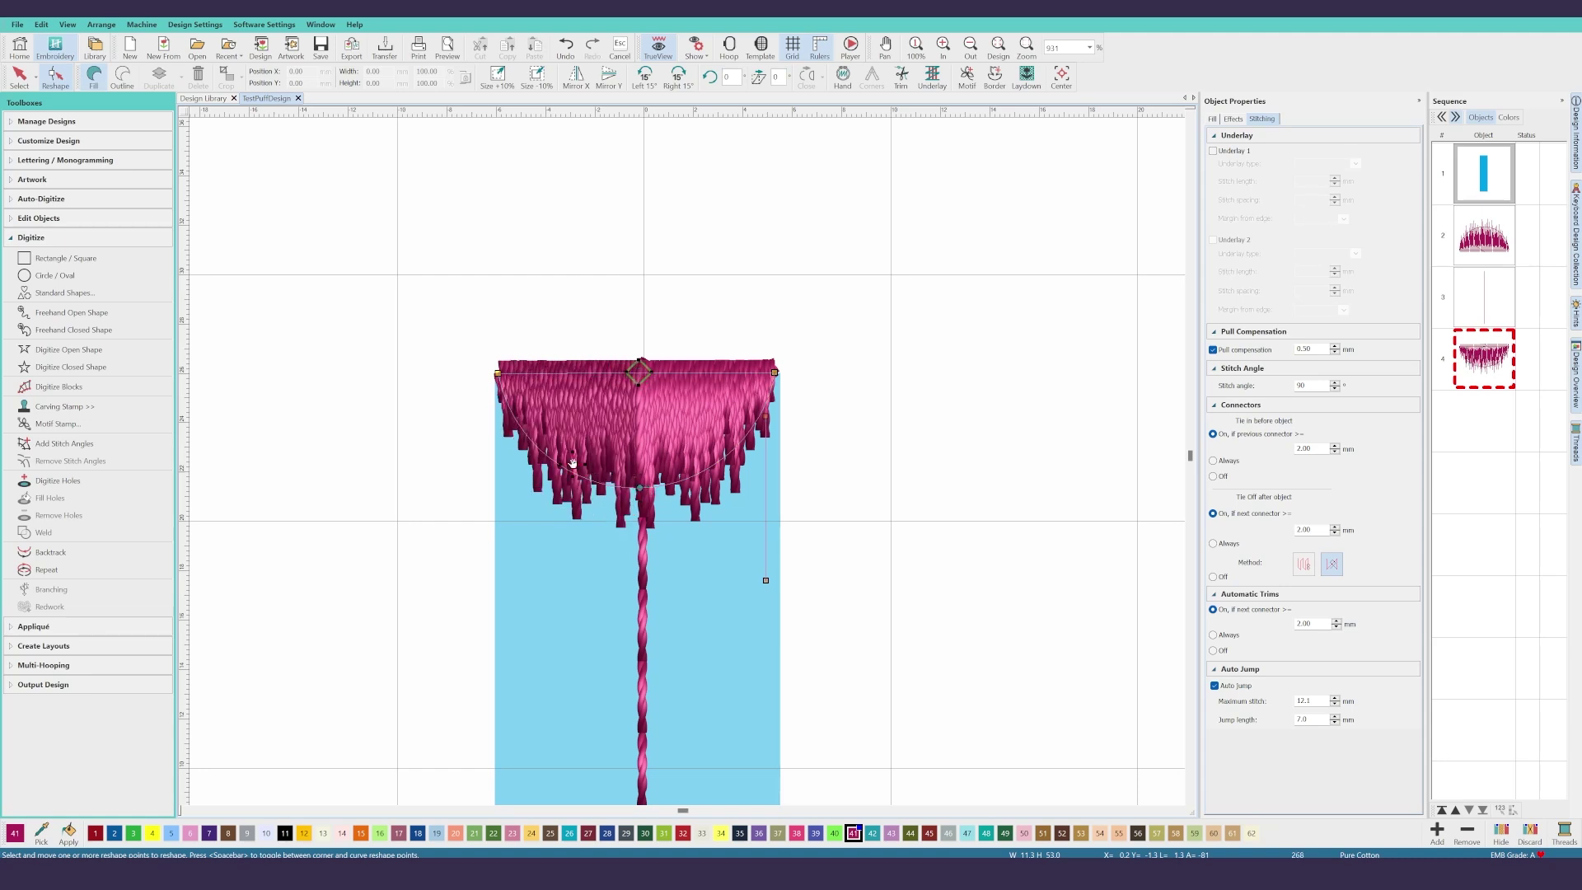
pyautogui.moveTo(500, 372); pyautogui.dragTo(498, 373)
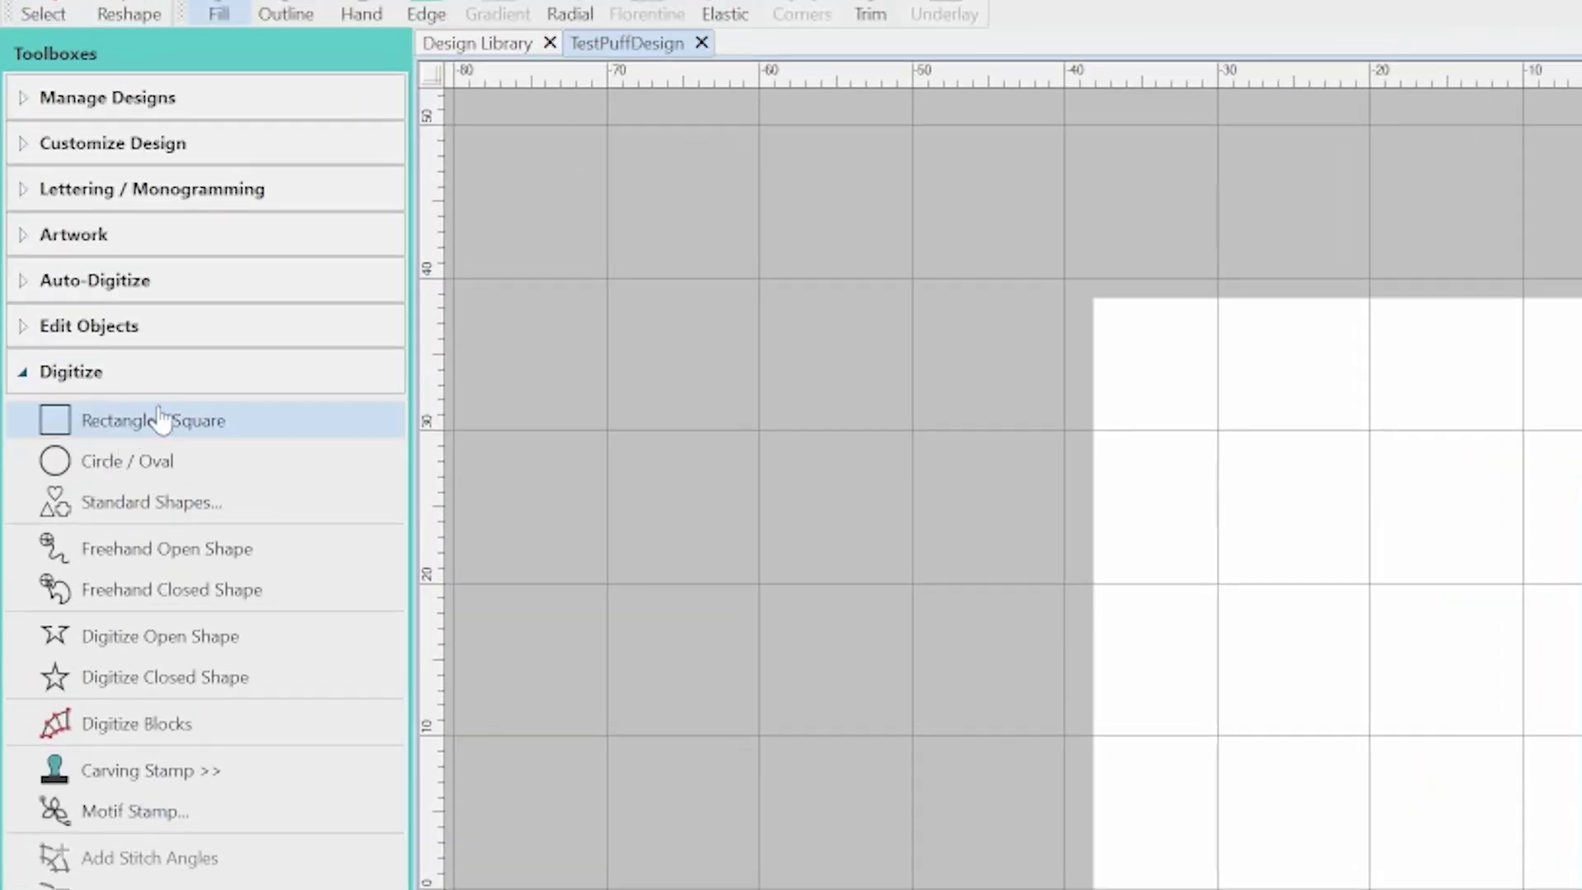
# Step: Draw a new satin rectangle column from the column's top-left to its opposite corner
pyautogui.click(161, 420)
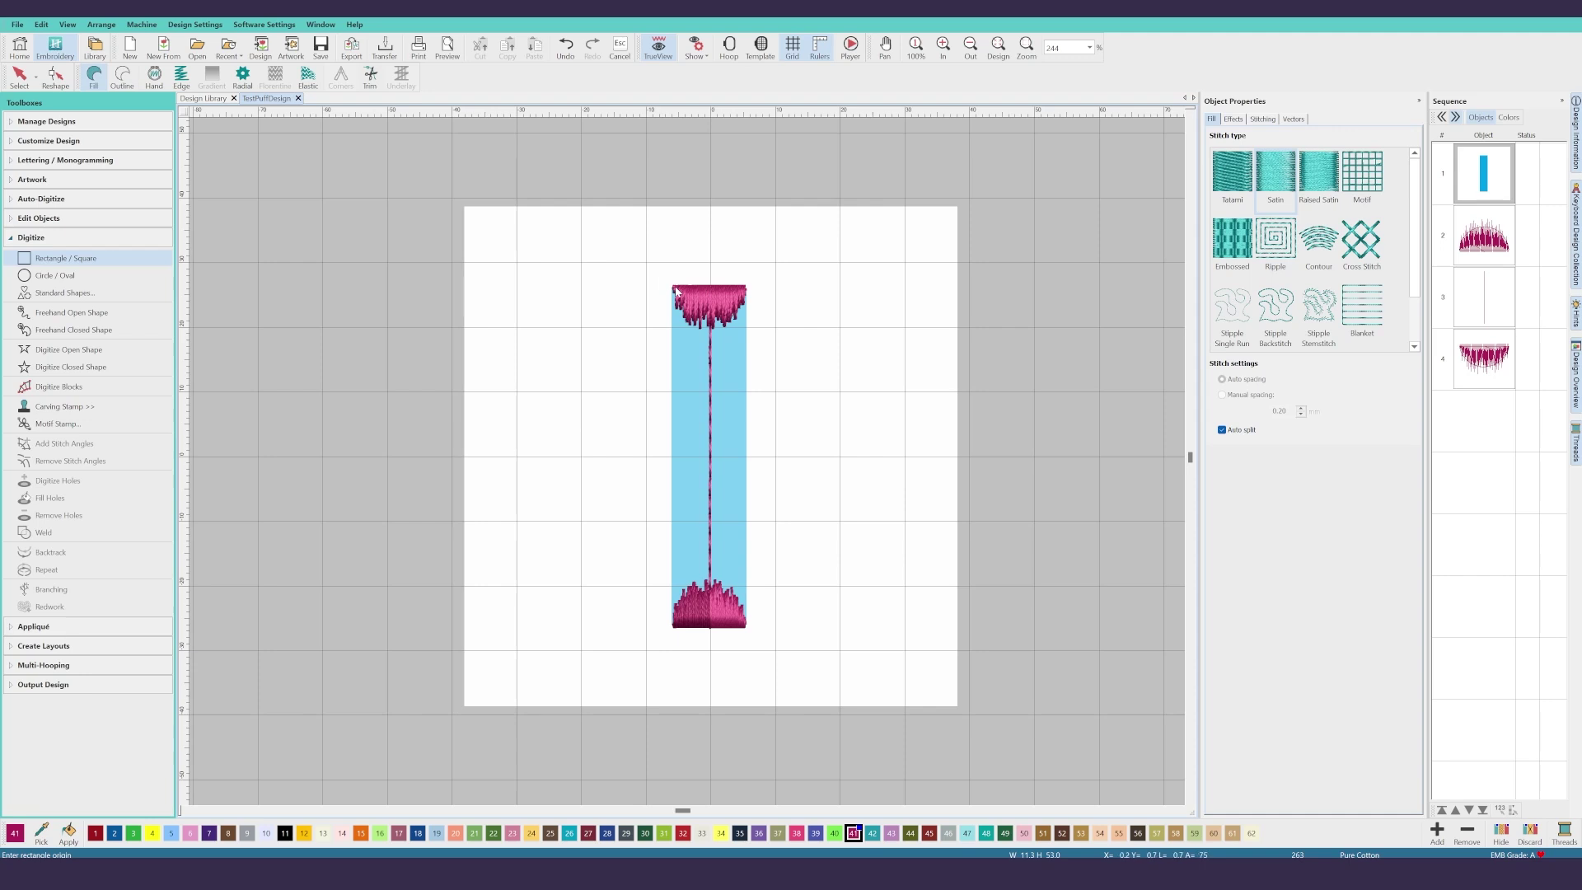
pyautogui.click(673, 289)
pyautogui.click(747, 631)
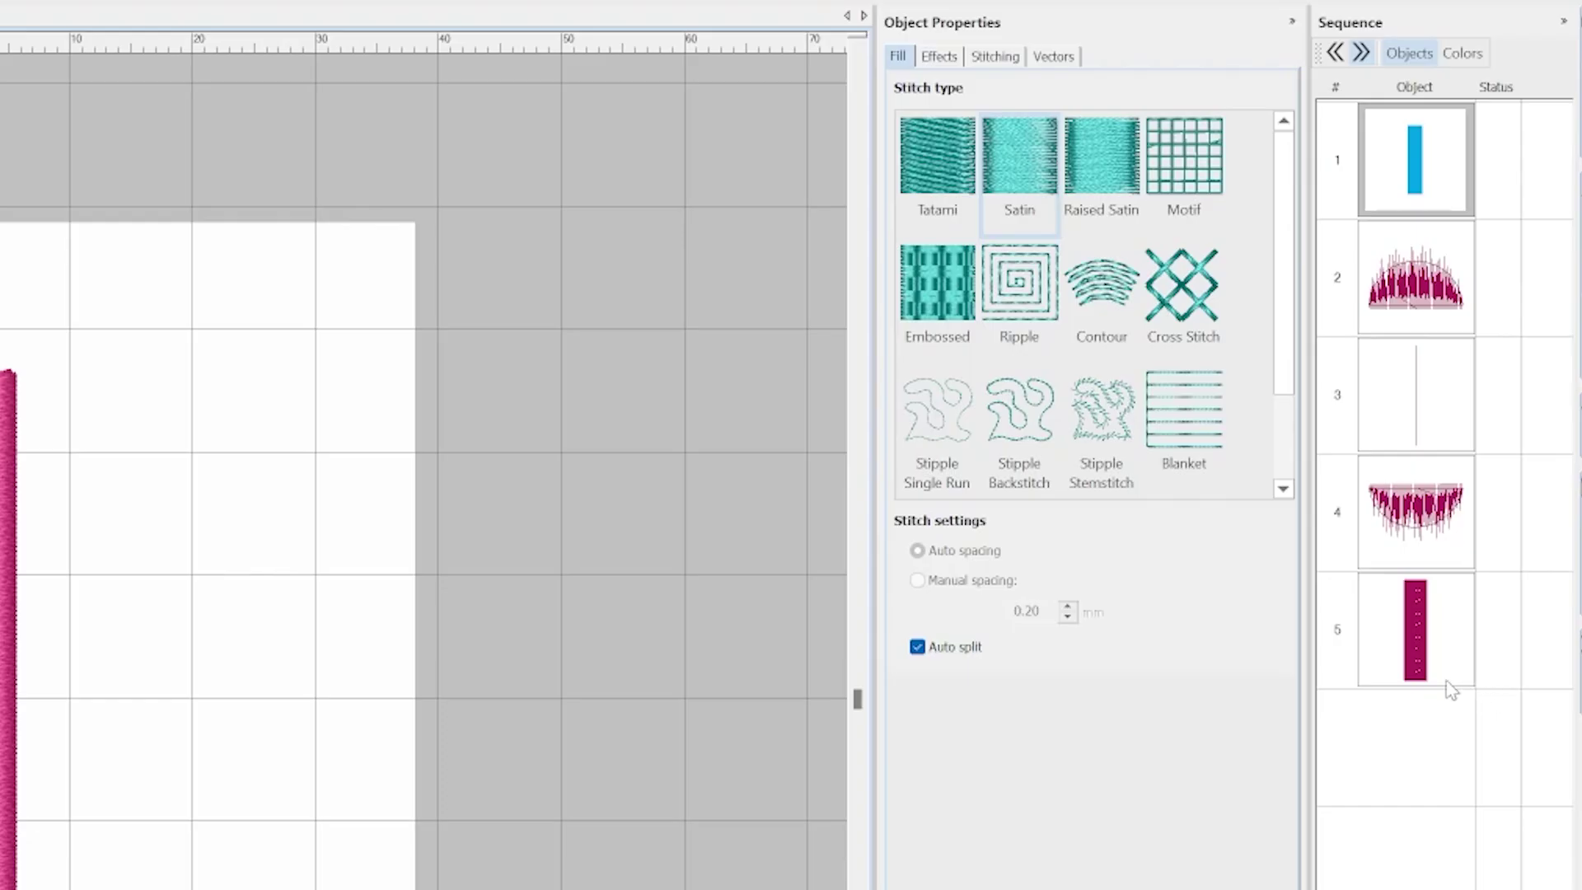
pyautogui.click(1448, 676)
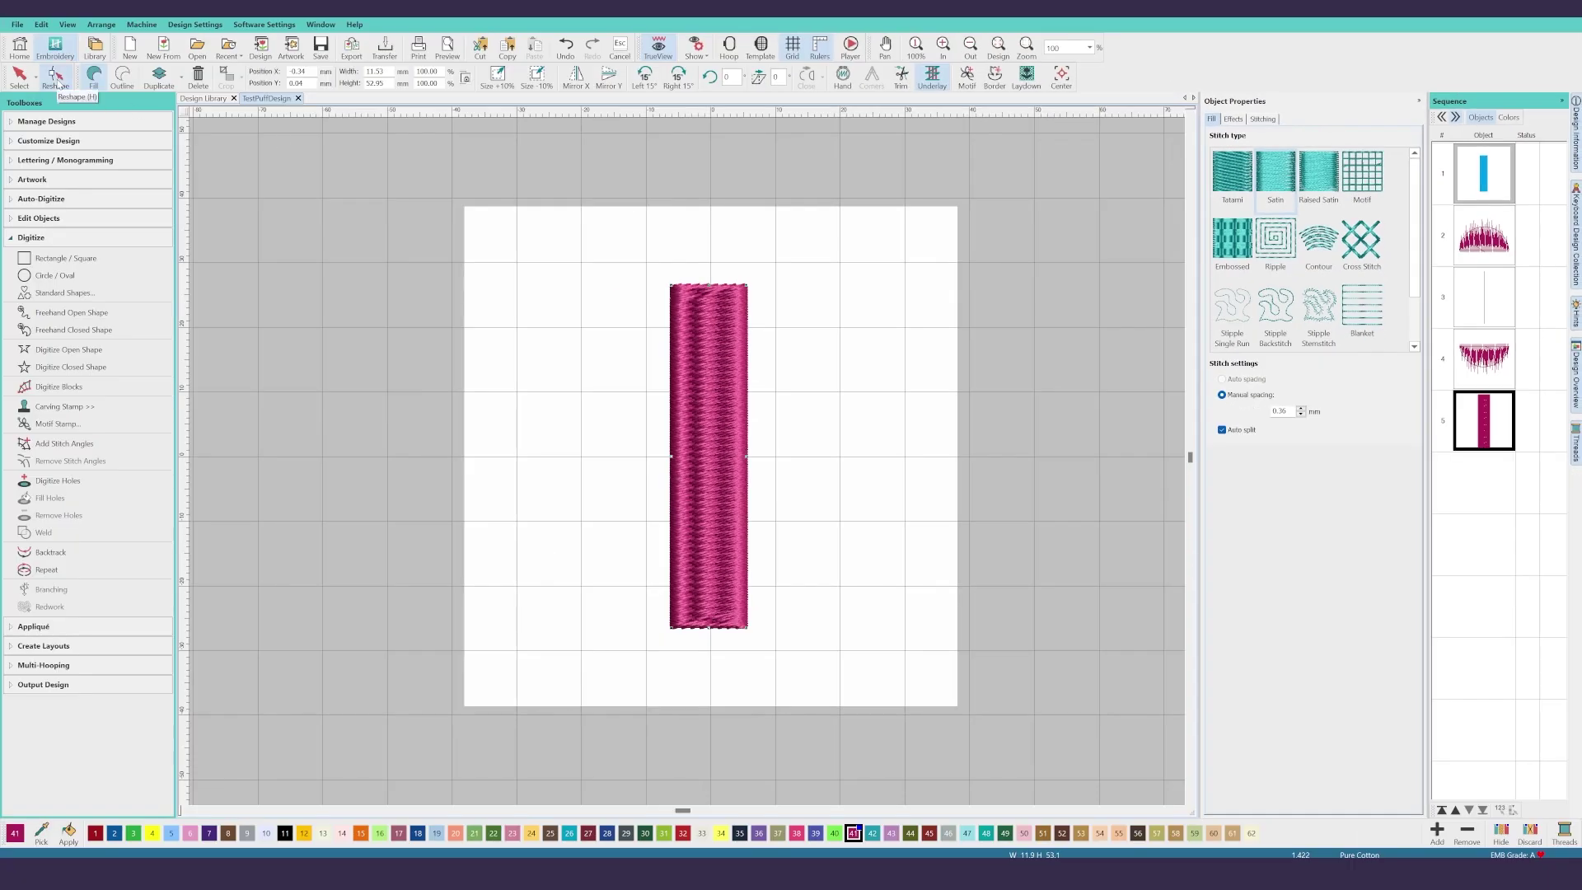
# Step: Reshape the column's stitch-angle handle so its satin stitches run at 0°
pyautogui.click(55, 81)
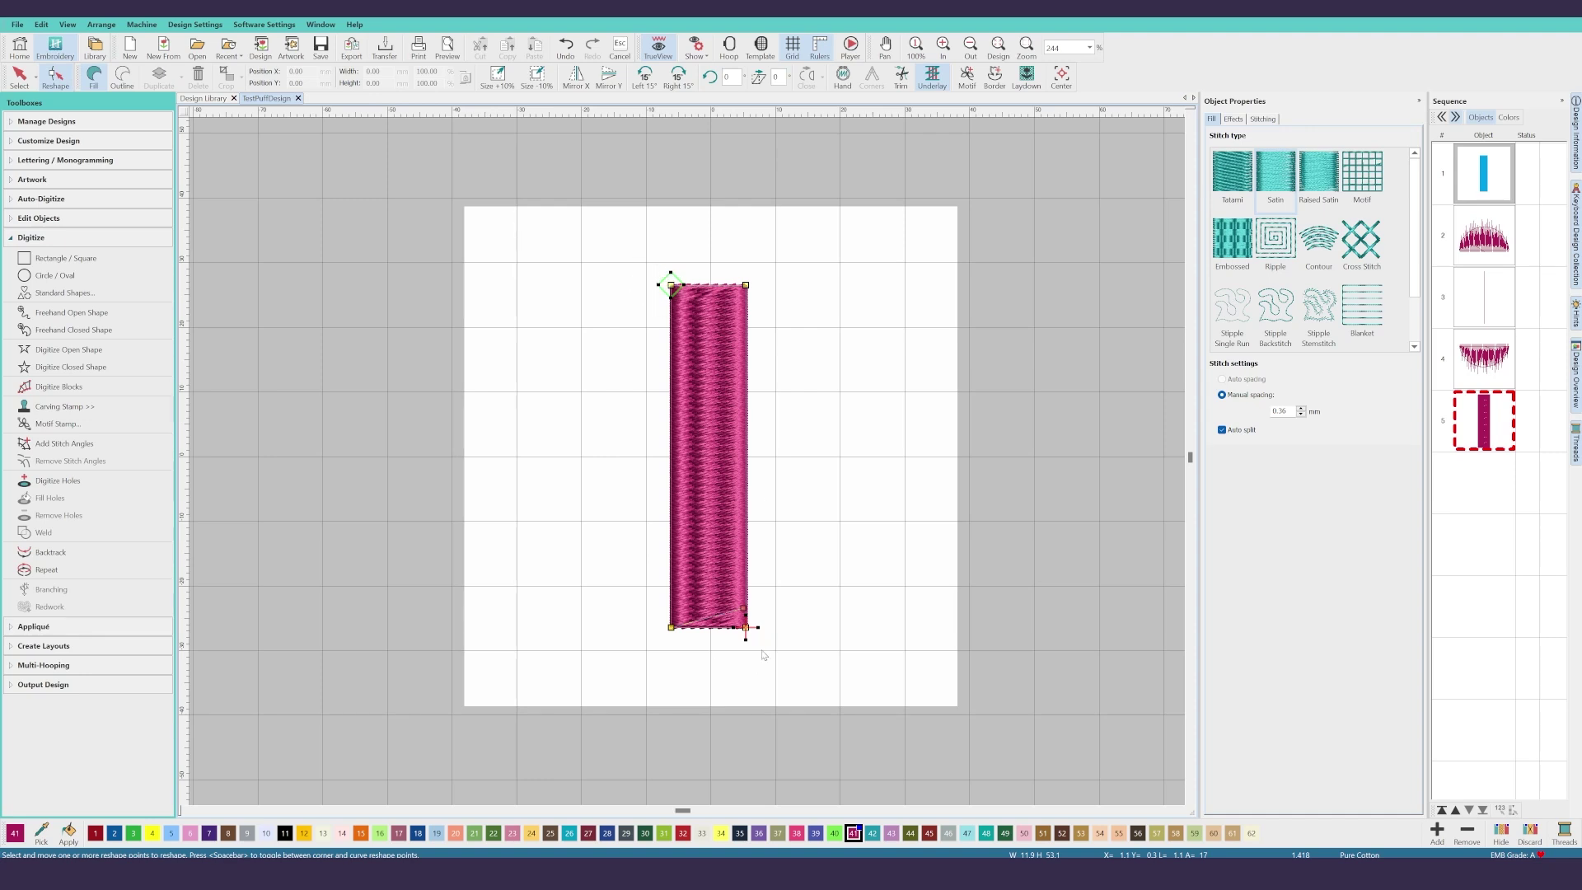
pyautogui.click(744, 607)
pyautogui.moveTo(749, 602); pyautogui.dragTo(745, 625)
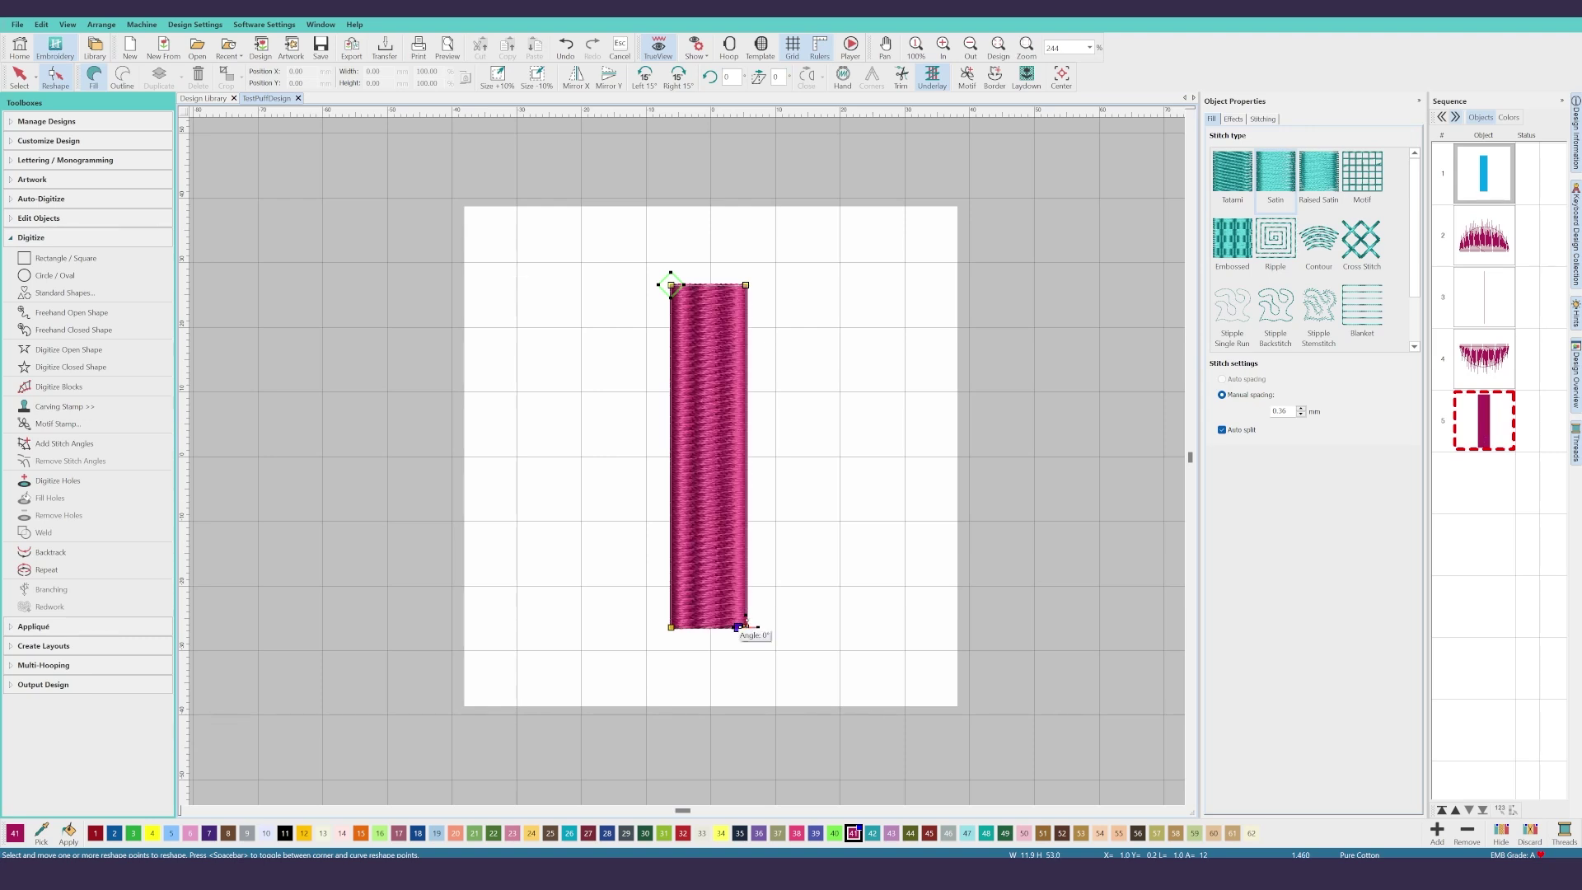
pyautogui.moveTo(745, 626); pyautogui.dragTo(746, 627)
# Step: Set the column's satin to 0.20 mm manual spacing and turn off auto split
pyautogui.click(19, 76)
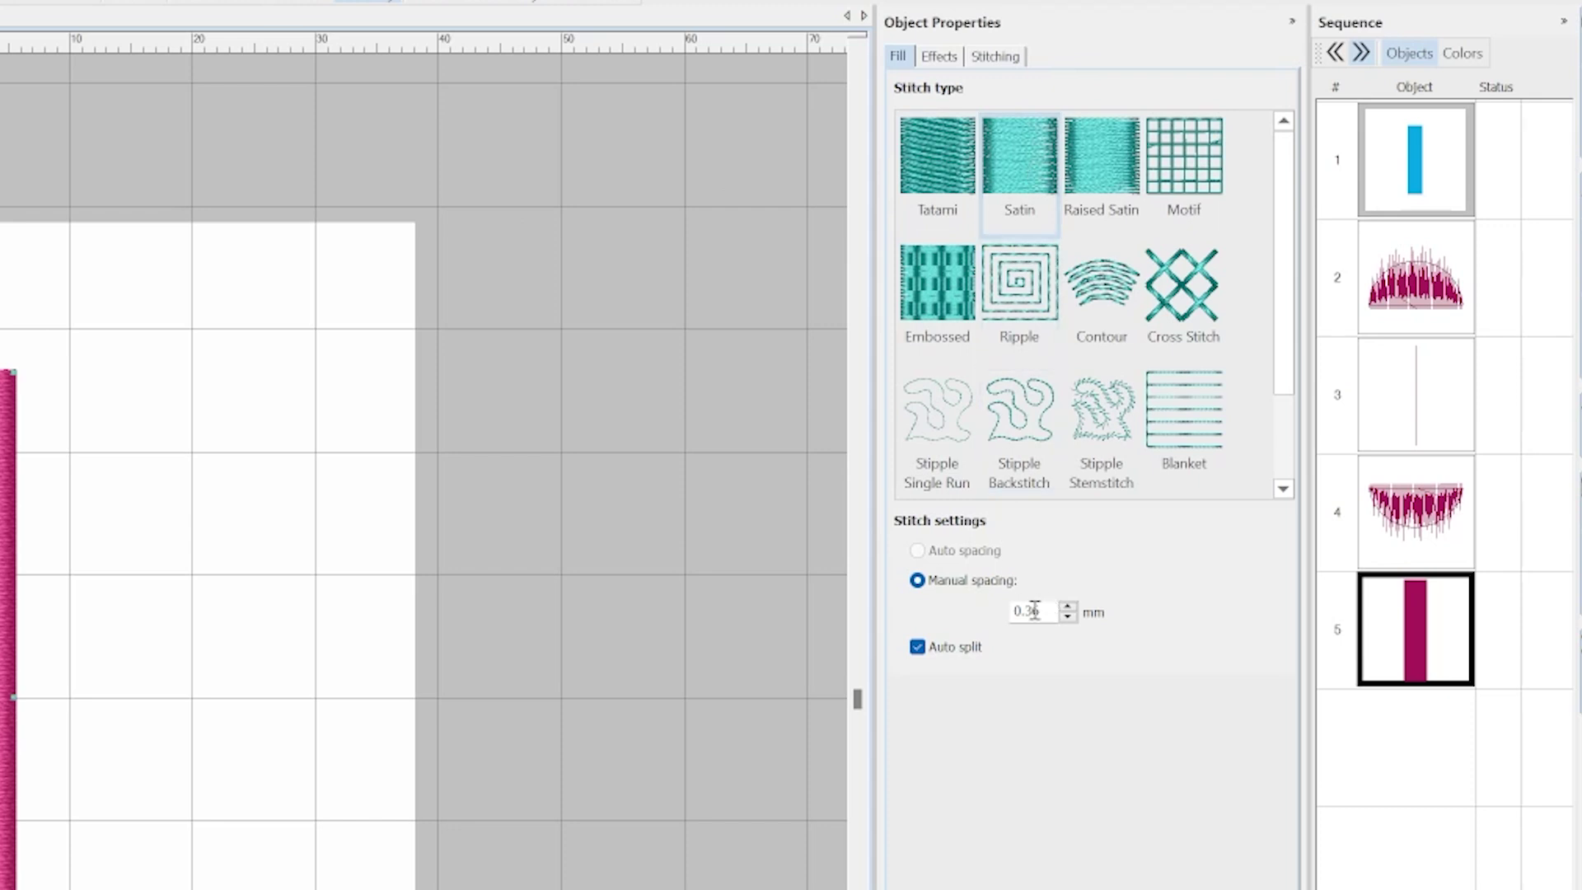
pyautogui.moveTo(1030, 618); pyautogui.dragTo(1047, 620)
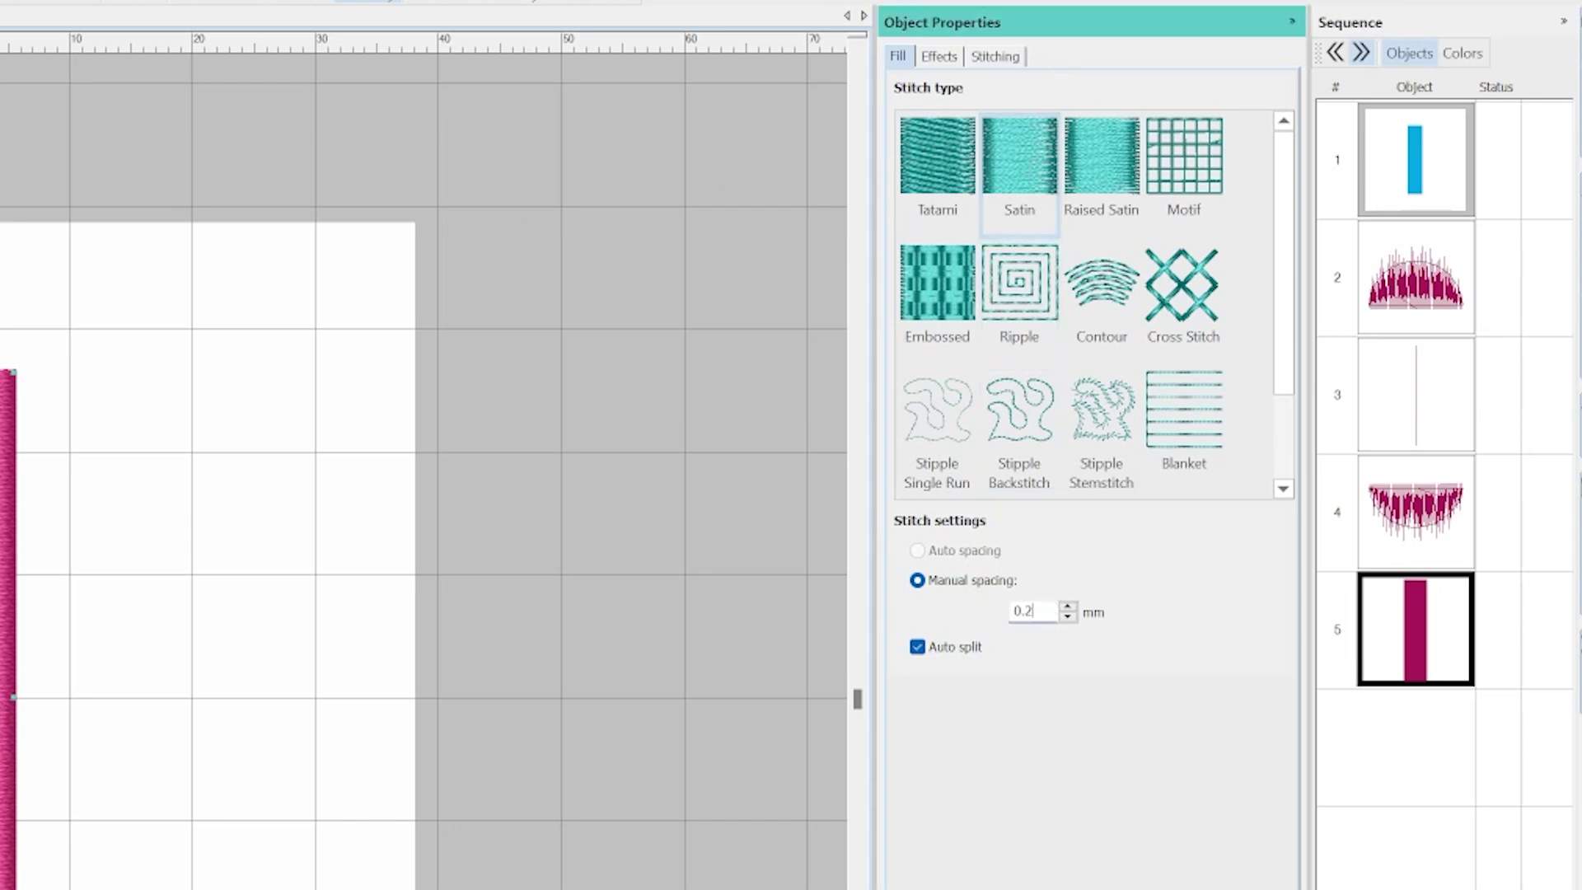
pyautogui.write('2')
pyautogui.press('Return')
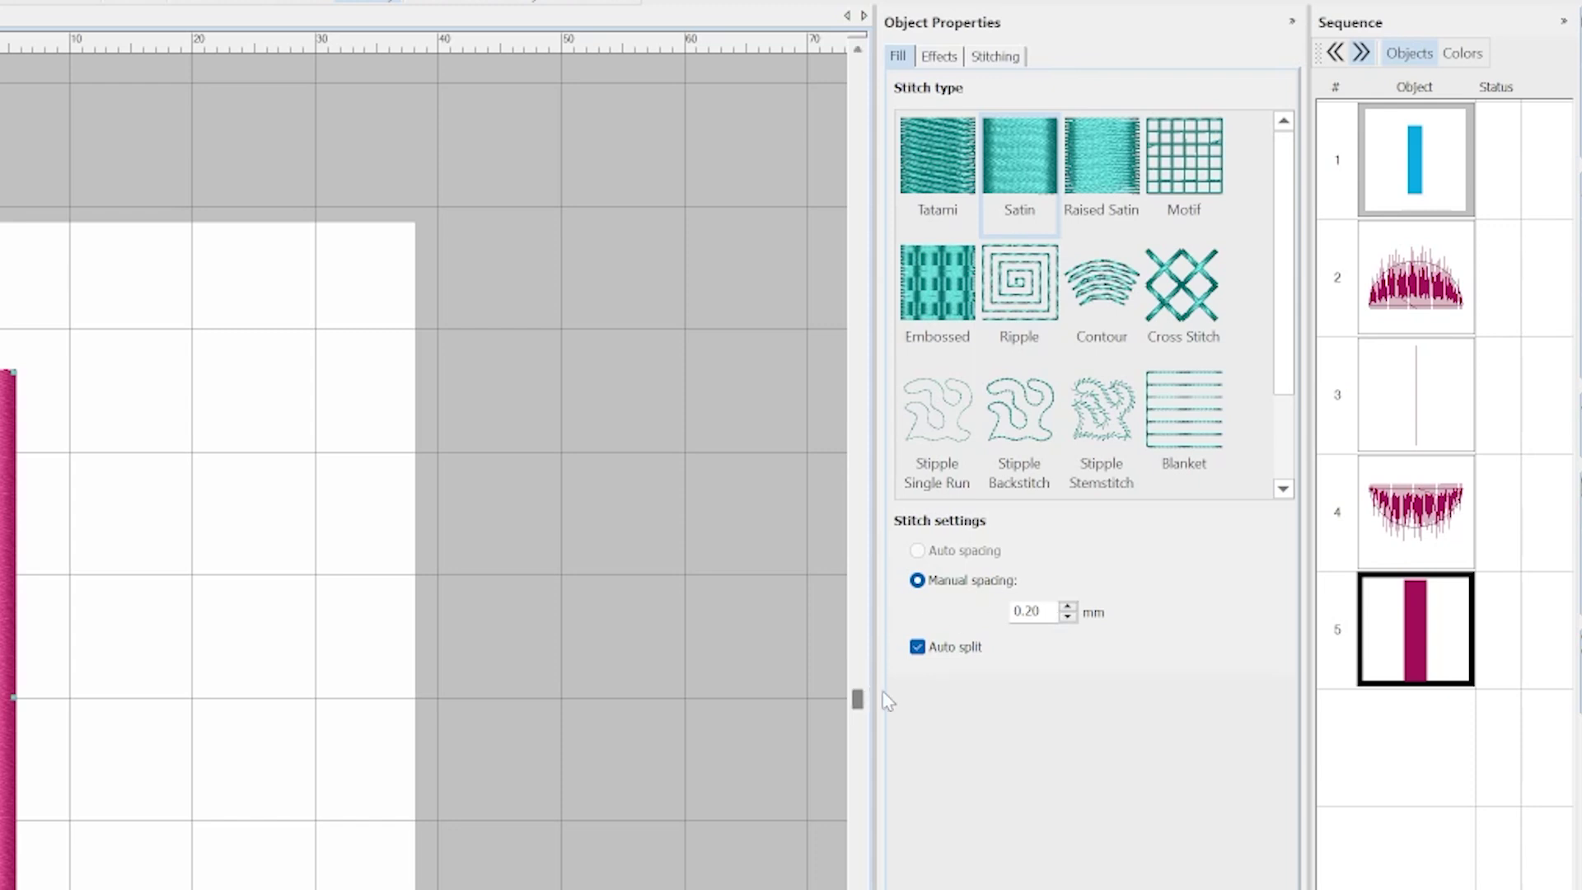
pyautogui.click(919, 651)
# Step: Remove the column's underlay and apply 0.50 mm pull compensation
pyautogui.click(1013, 61)
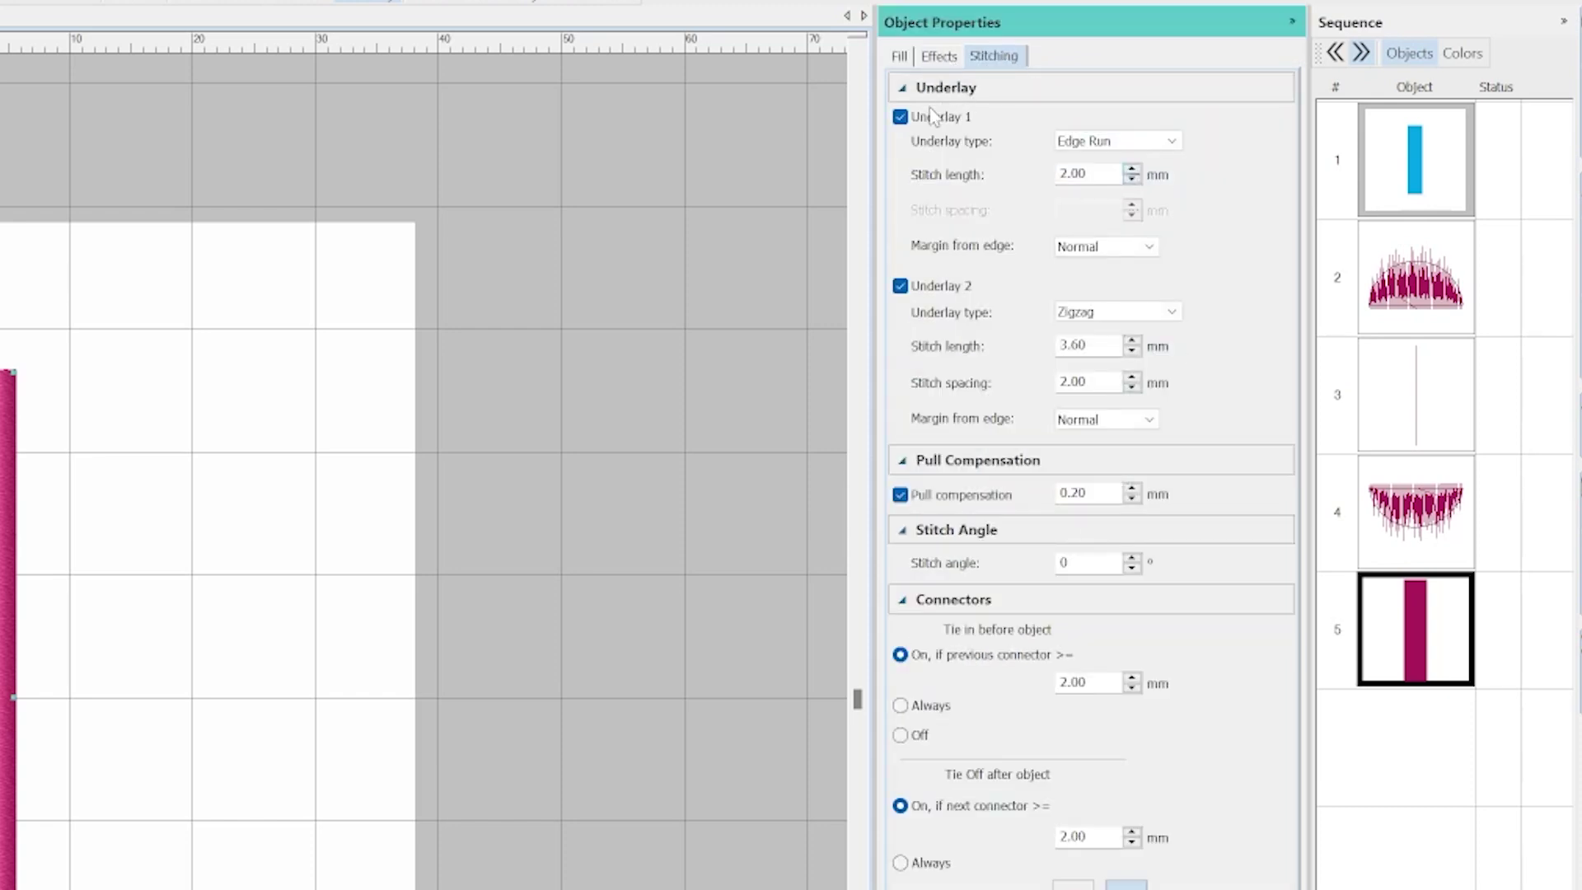
pyautogui.click(899, 117)
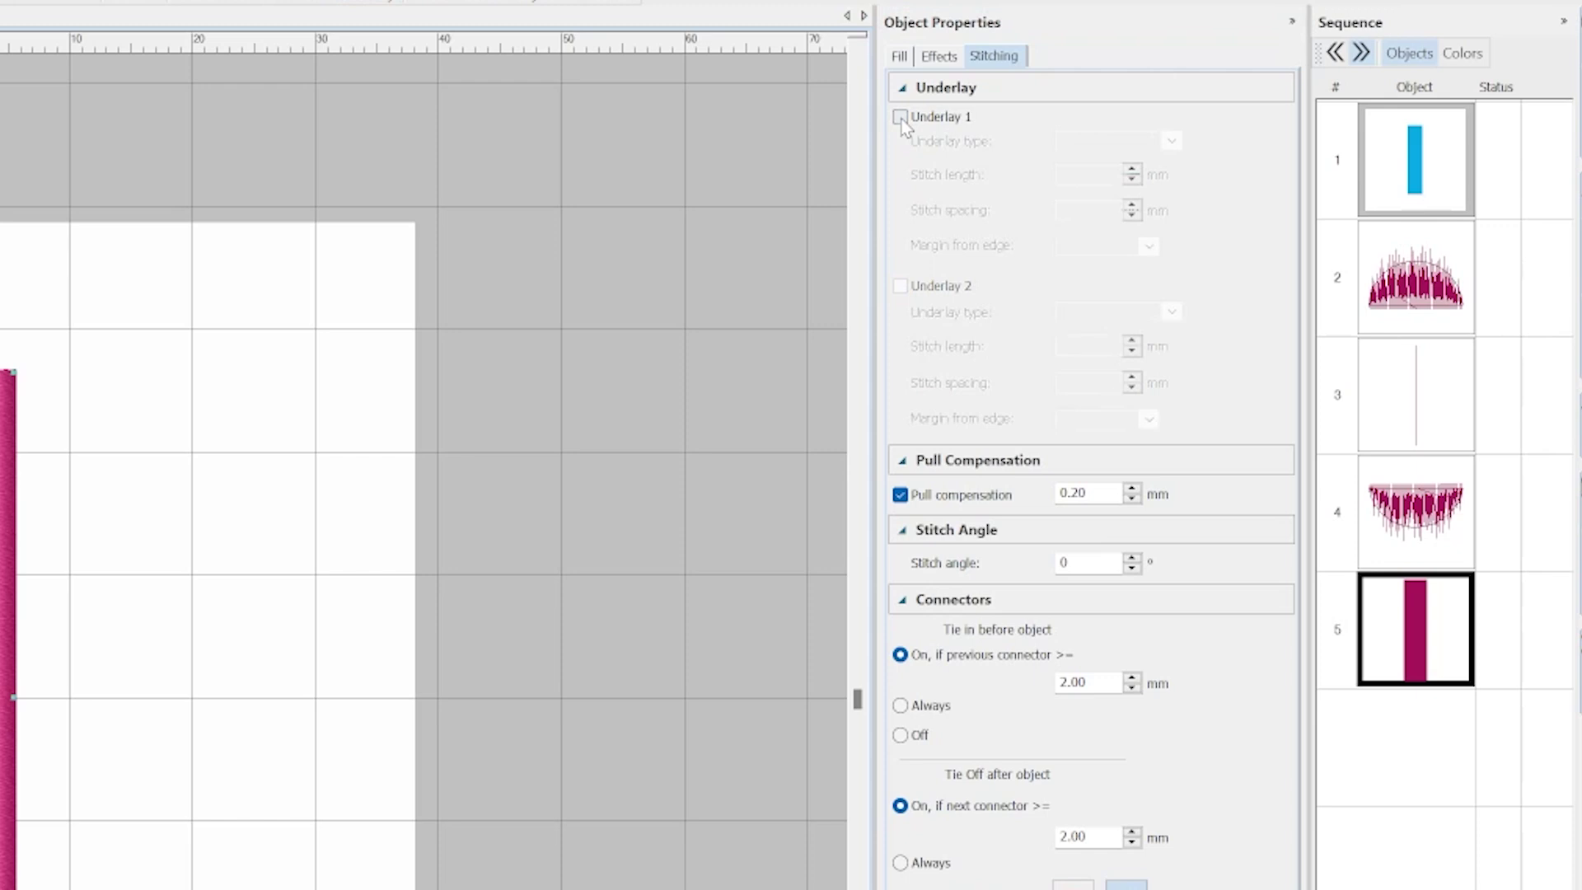
pyautogui.click(1099, 495)
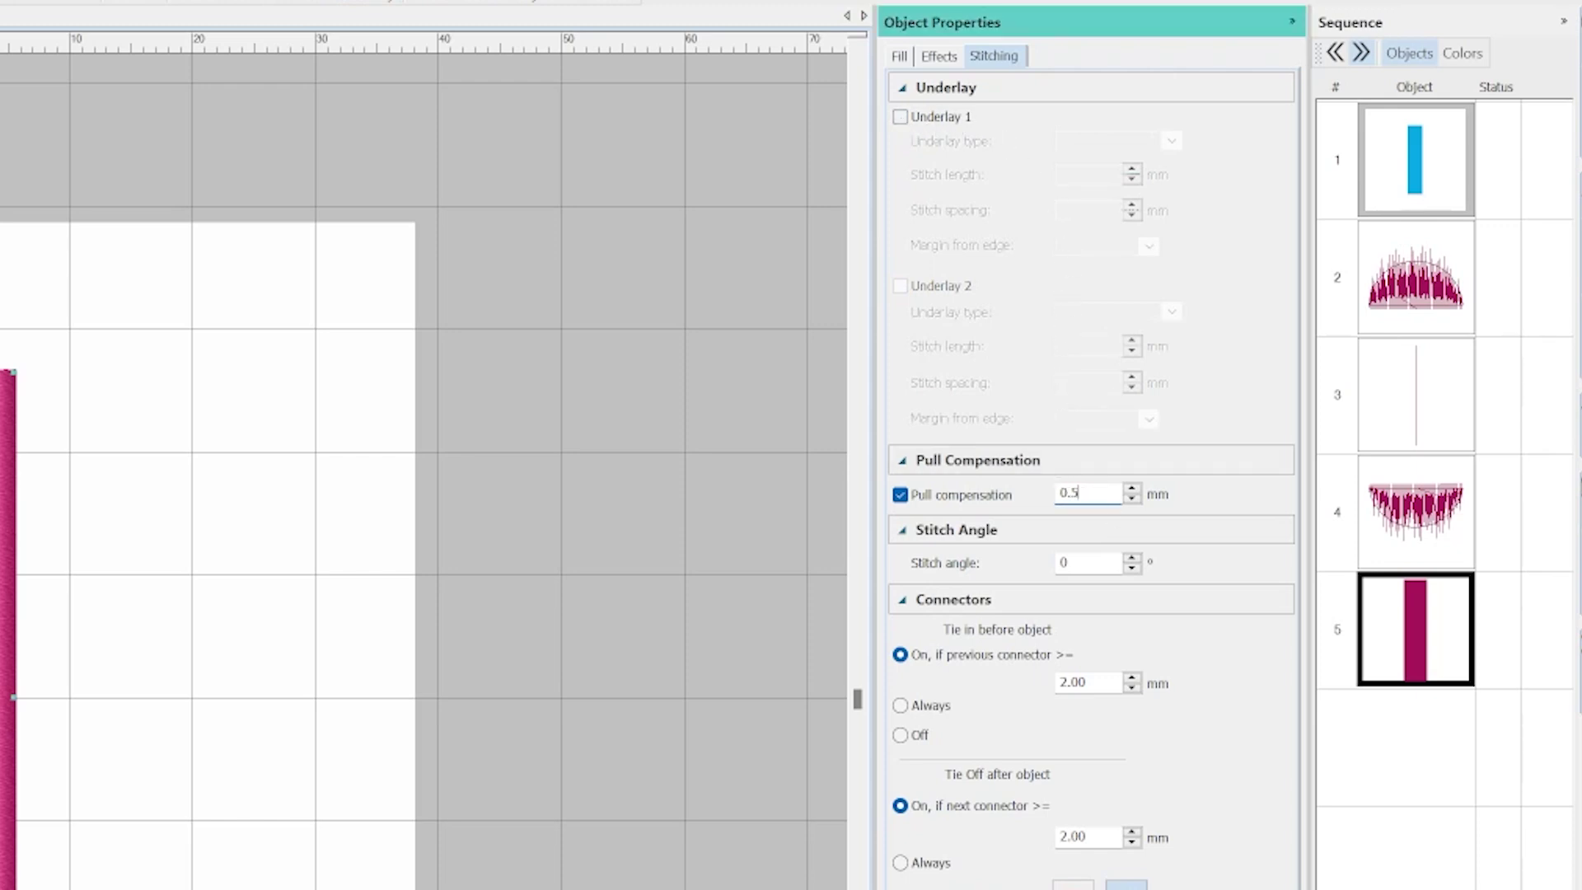
pyautogui.press('Return')
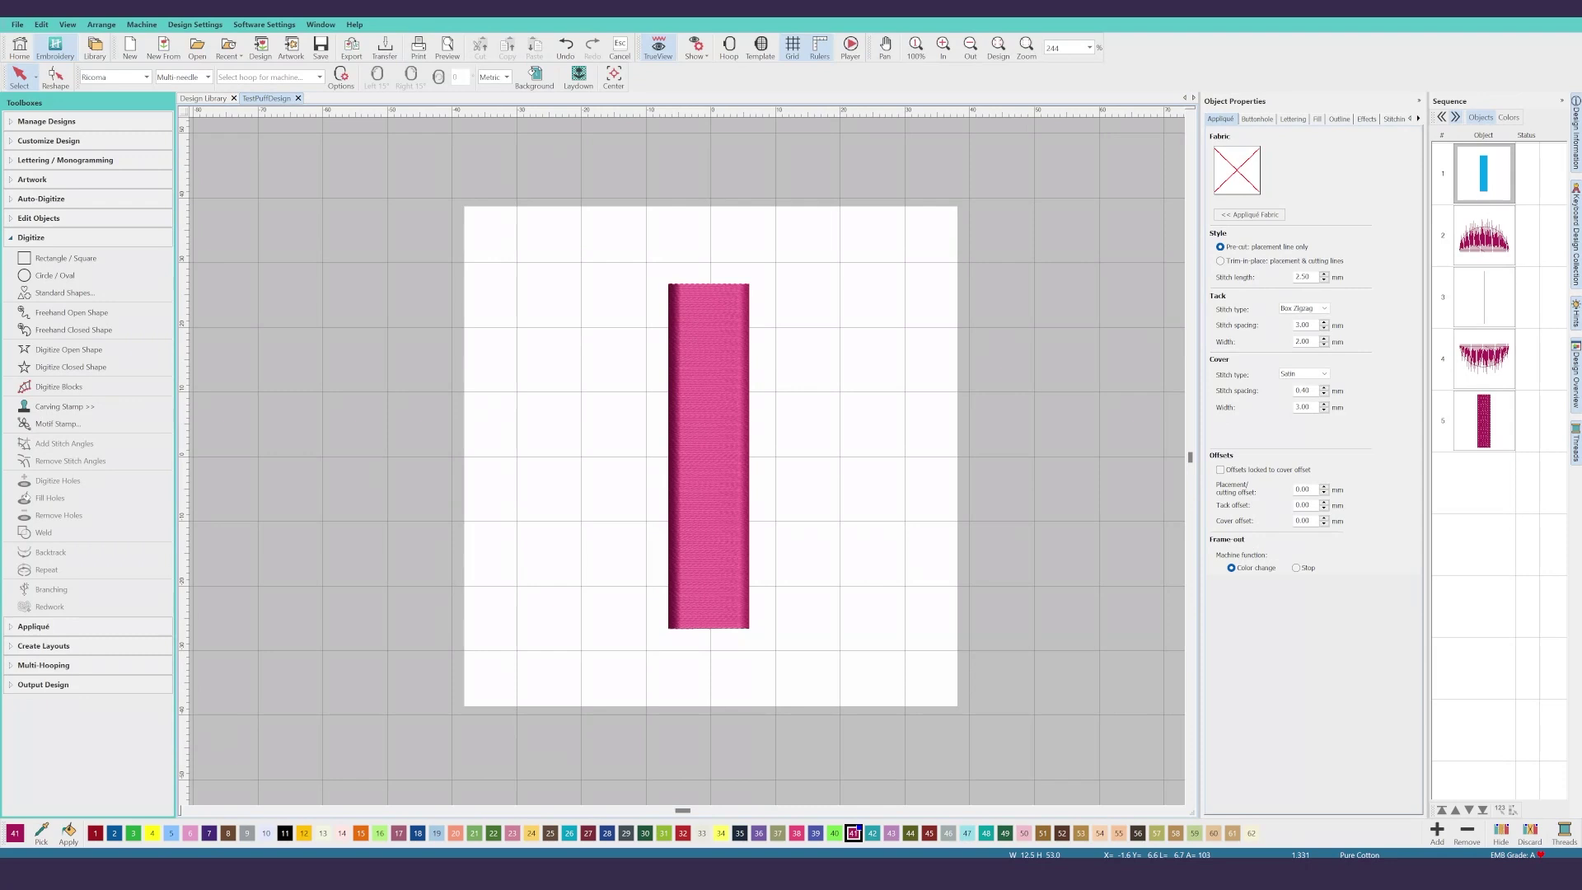
# Step: Copy the two end caps, line and column, and place the pasted copy right of the original
pyautogui.press('Tab')
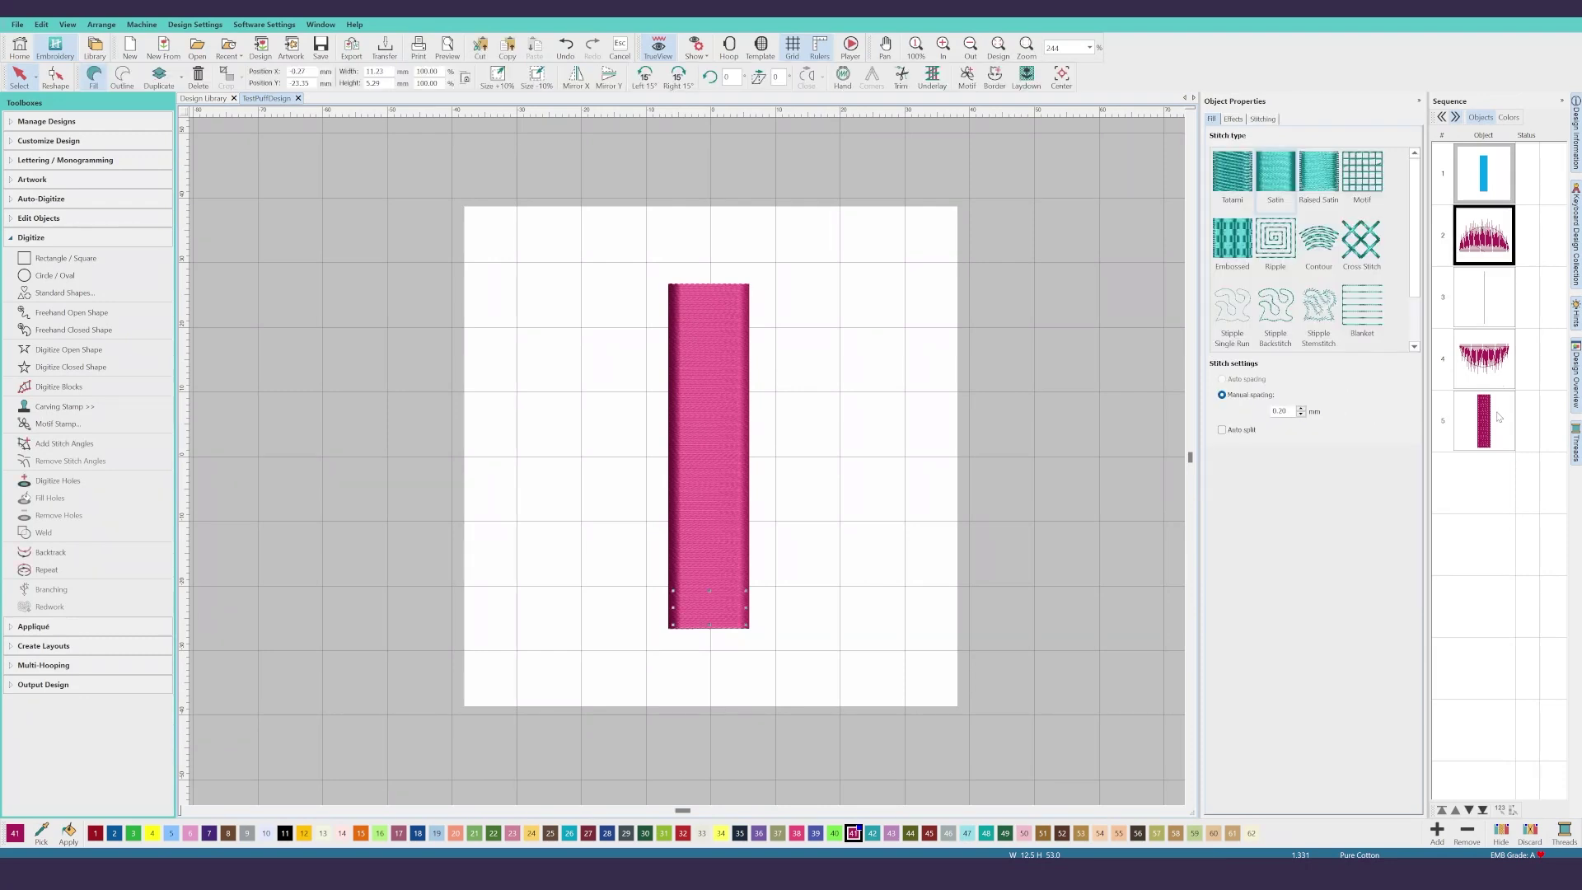
pyautogui.keyDown('shift'); pyautogui.click(1493, 431); pyautogui.keyUp('shift')
pyautogui.rightClick(1493, 431)
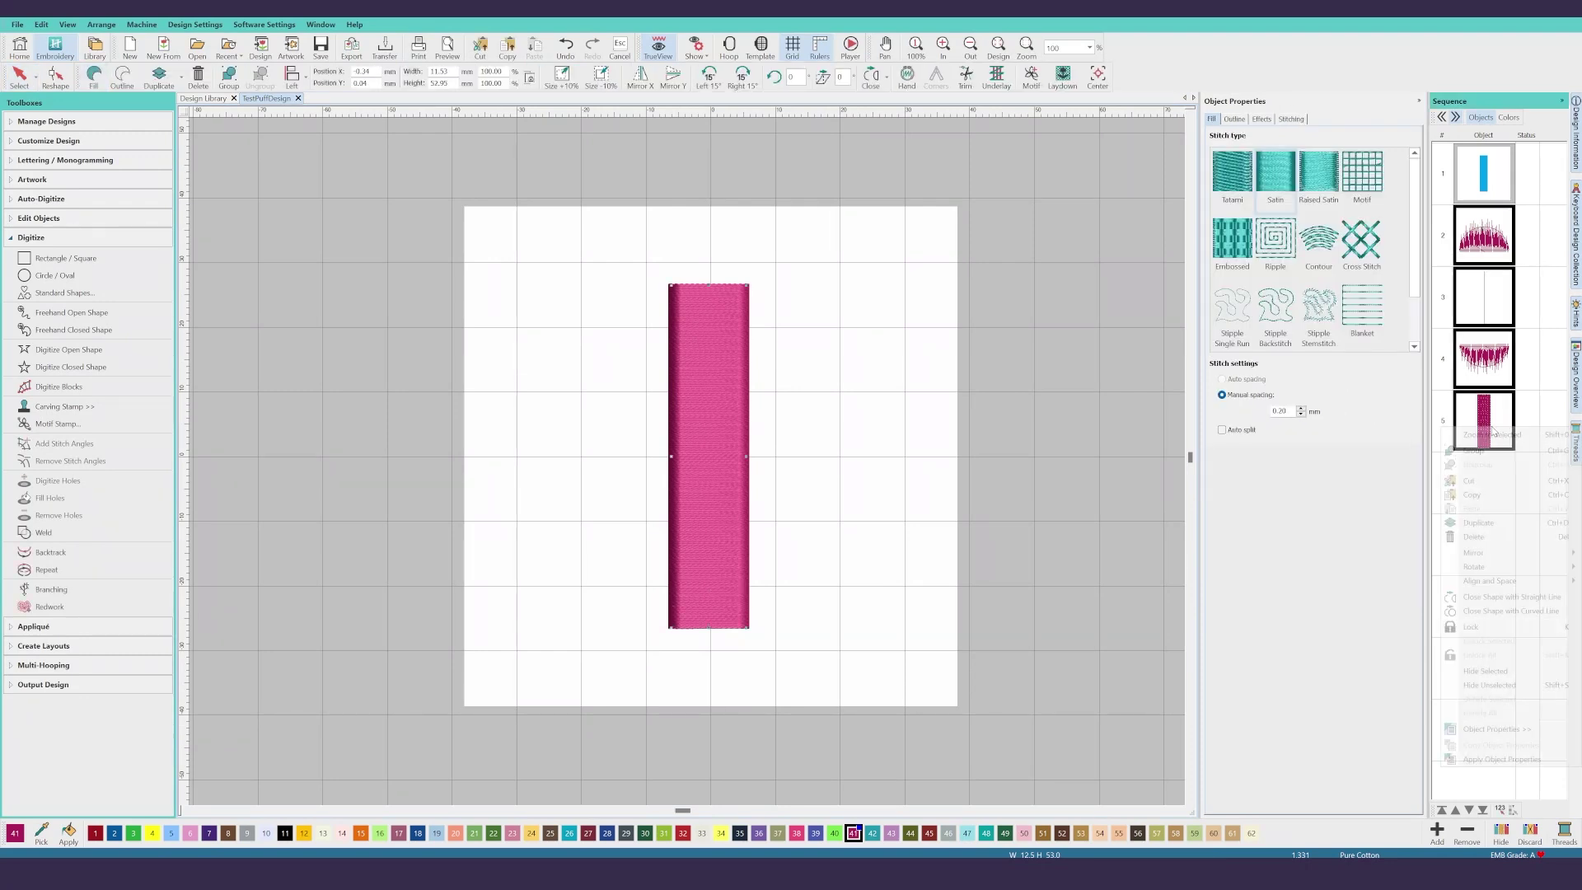
pyautogui.click(1474, 496)
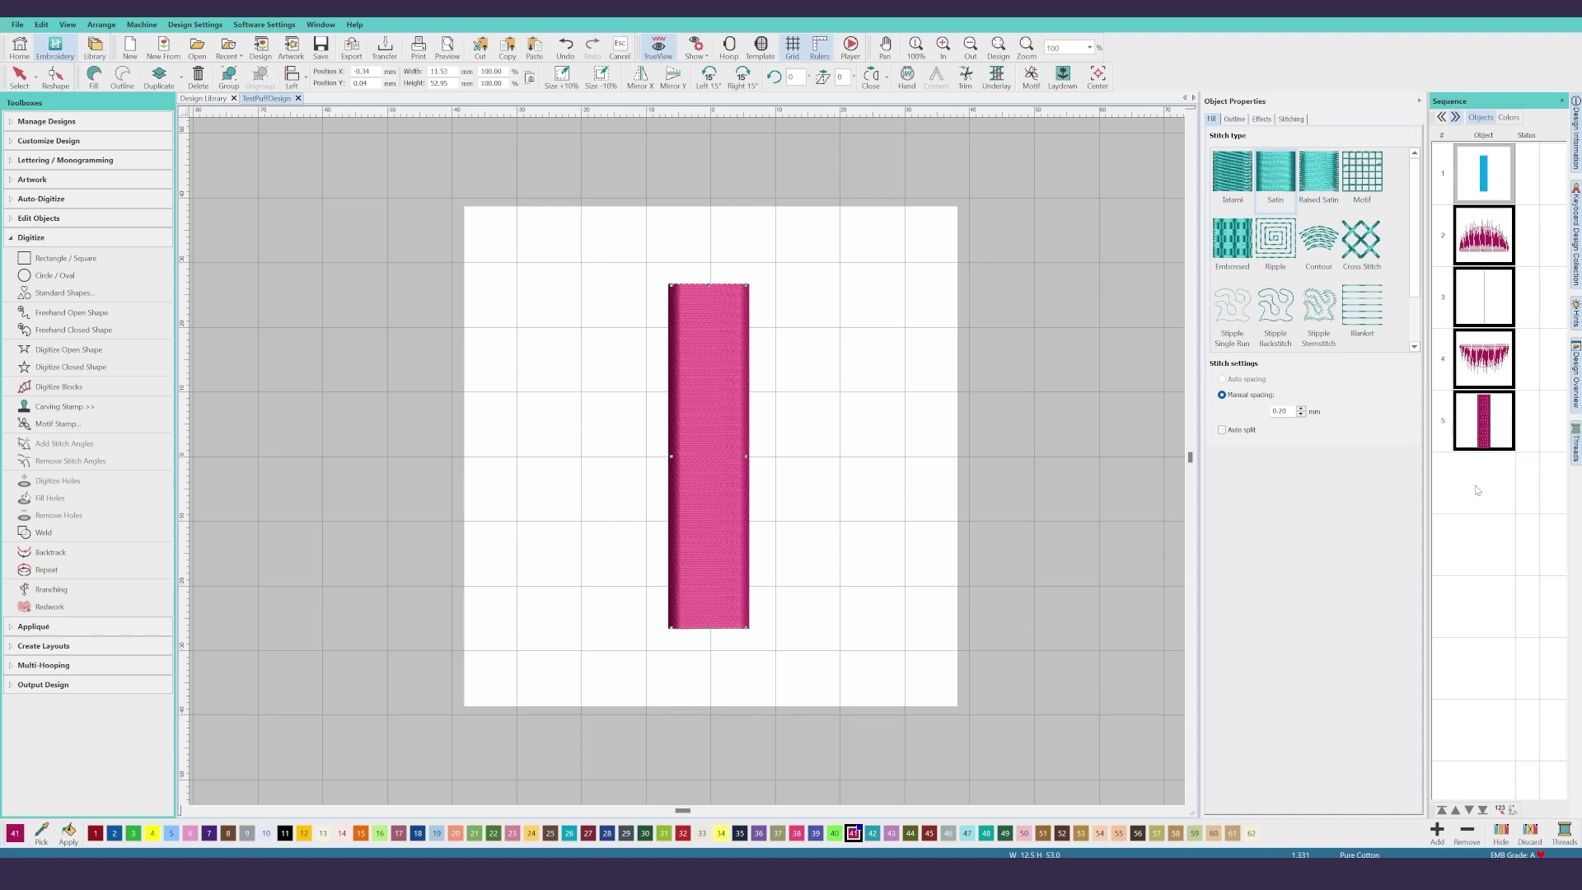
pyautogui.click(1478, 486)
pyautogui.rightClick(1487, 474)
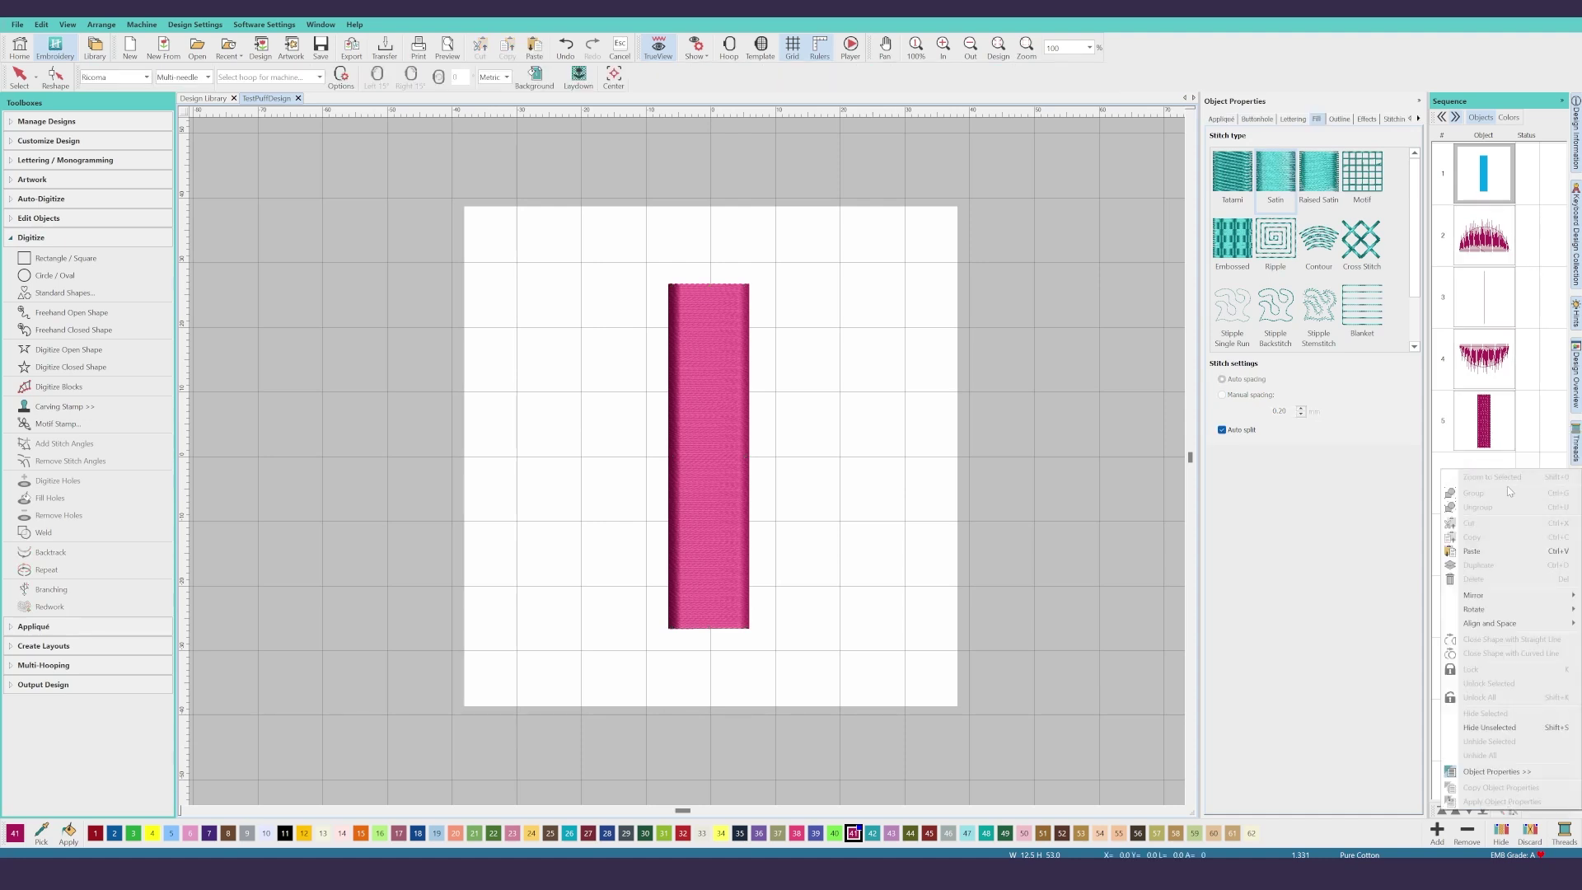
pyautogui.click(1474, 552)
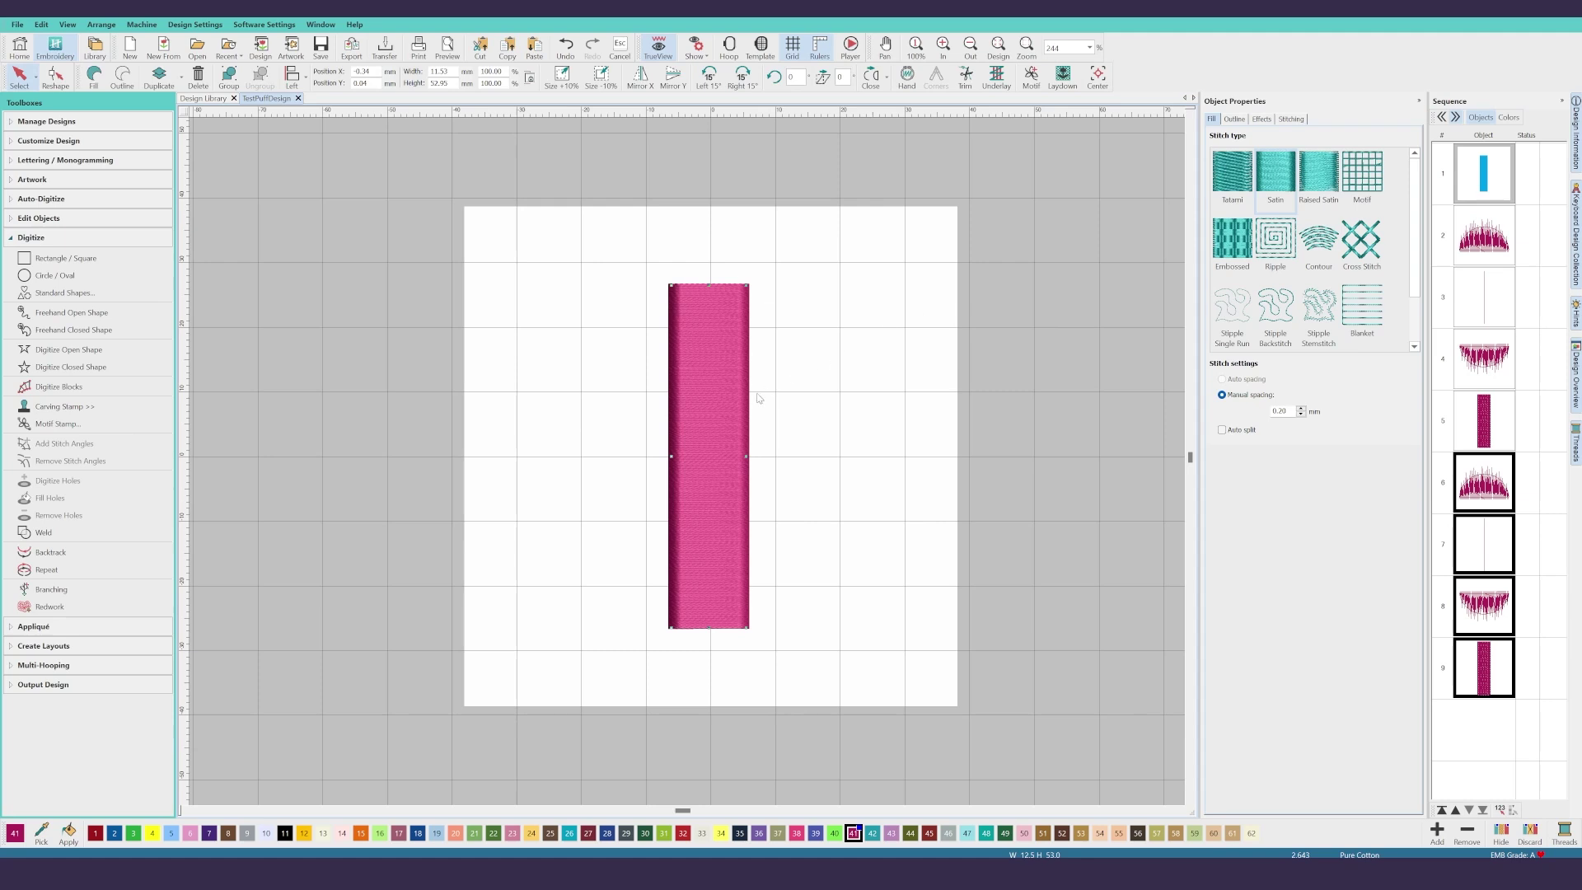
pyautogui.moveTo(726, 428); pyautogui.dragTo(911, 421)
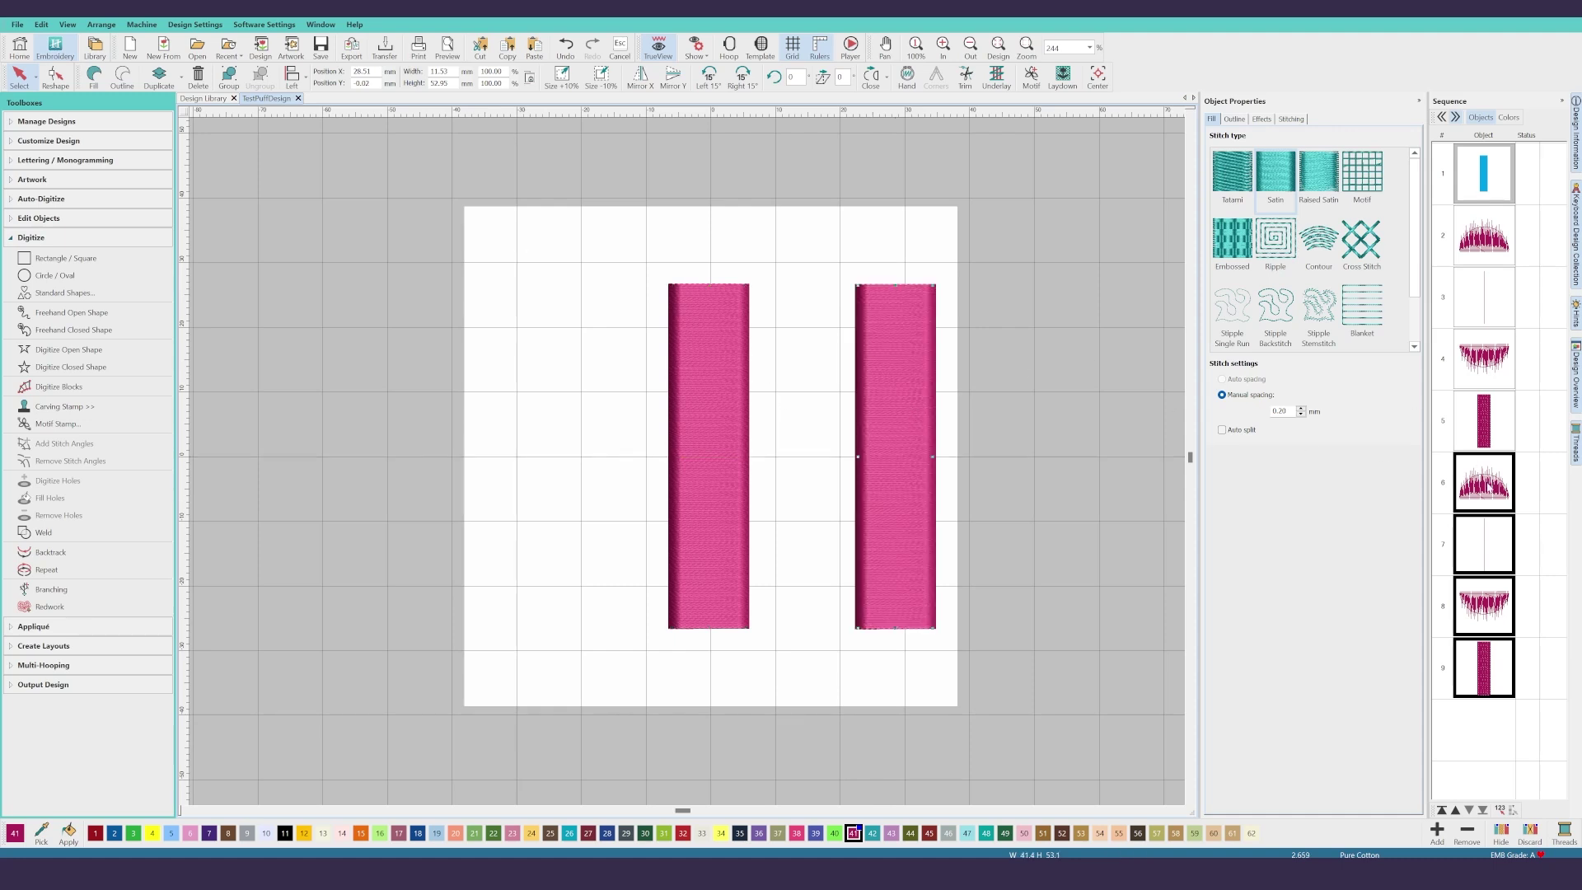
# Step: Set the copy's satin spacing to 0.25 mm and check each of its four objects
pyautogui.click(1286, 412)
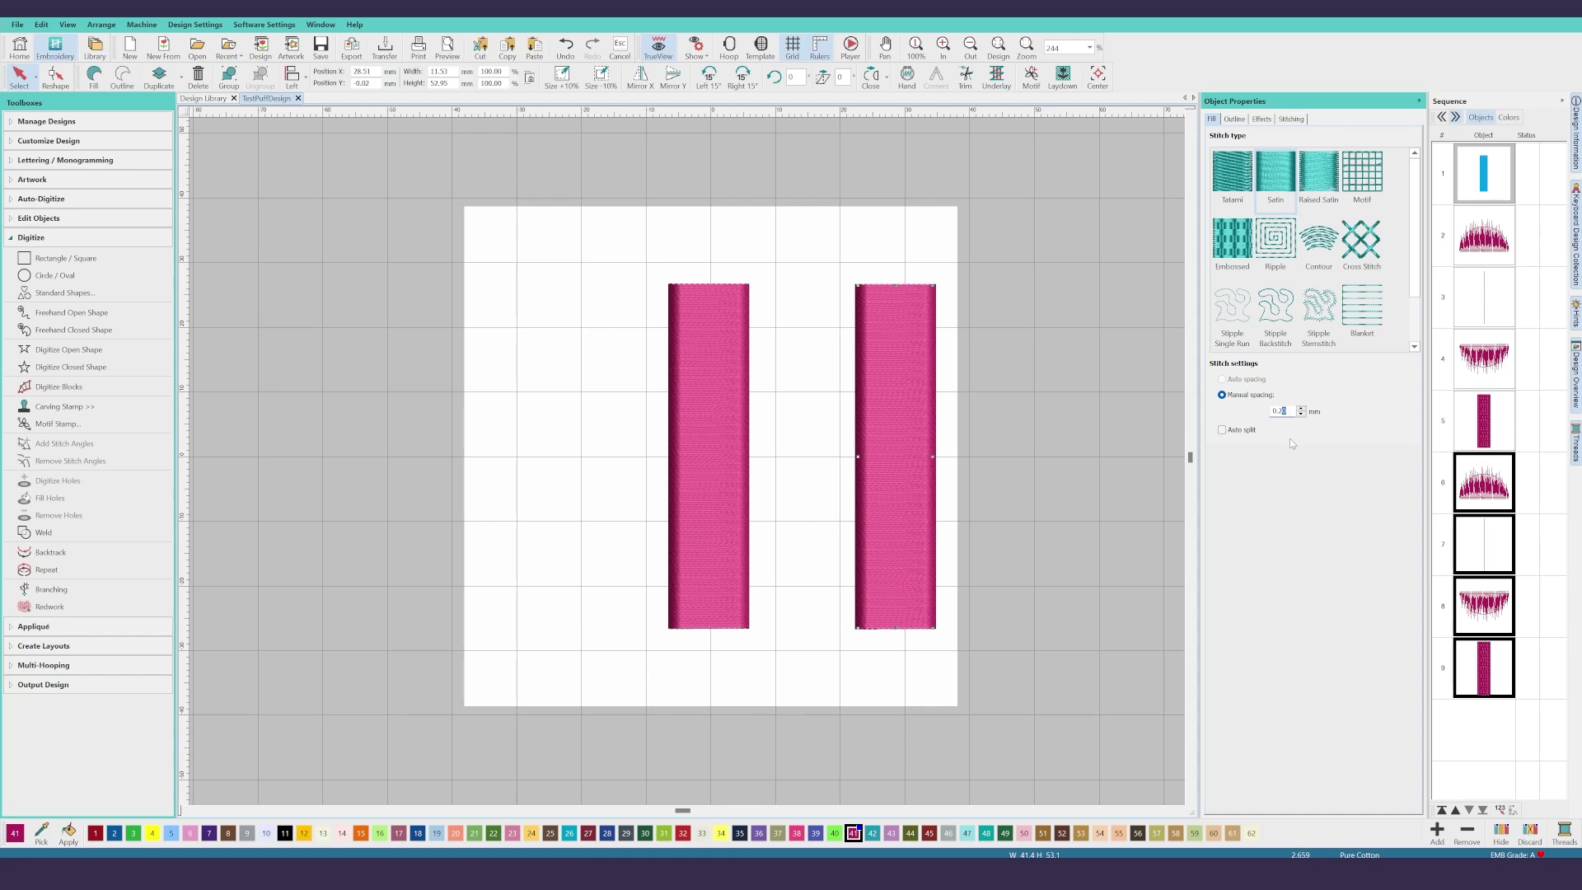
pyautogui.press('Return')
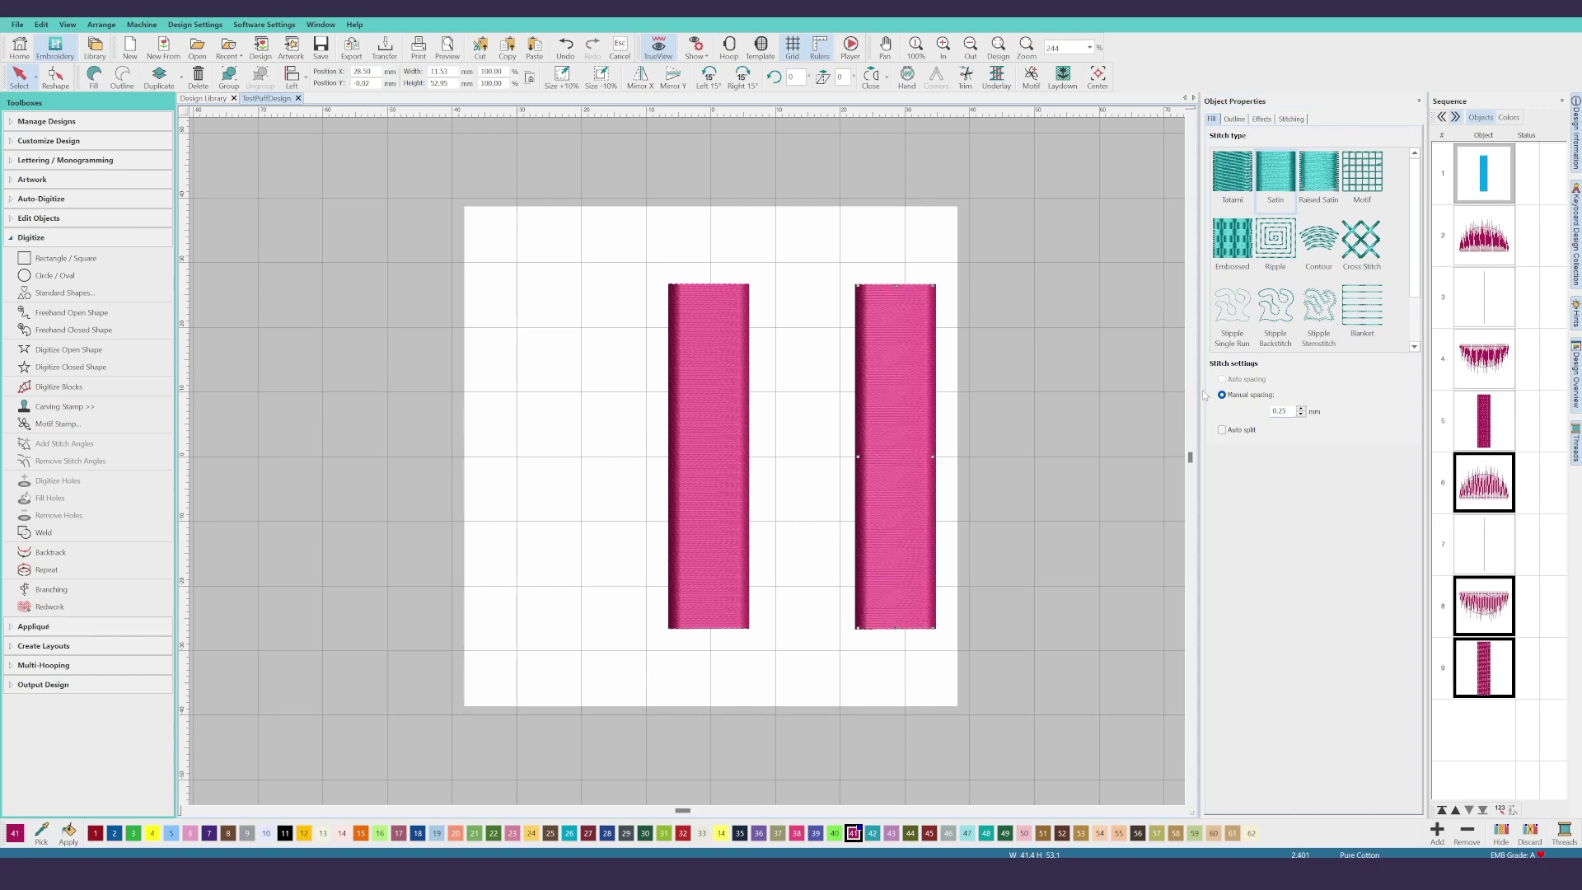
pyautogui.click(991, 433)
pyautogui.click(1483, 486)
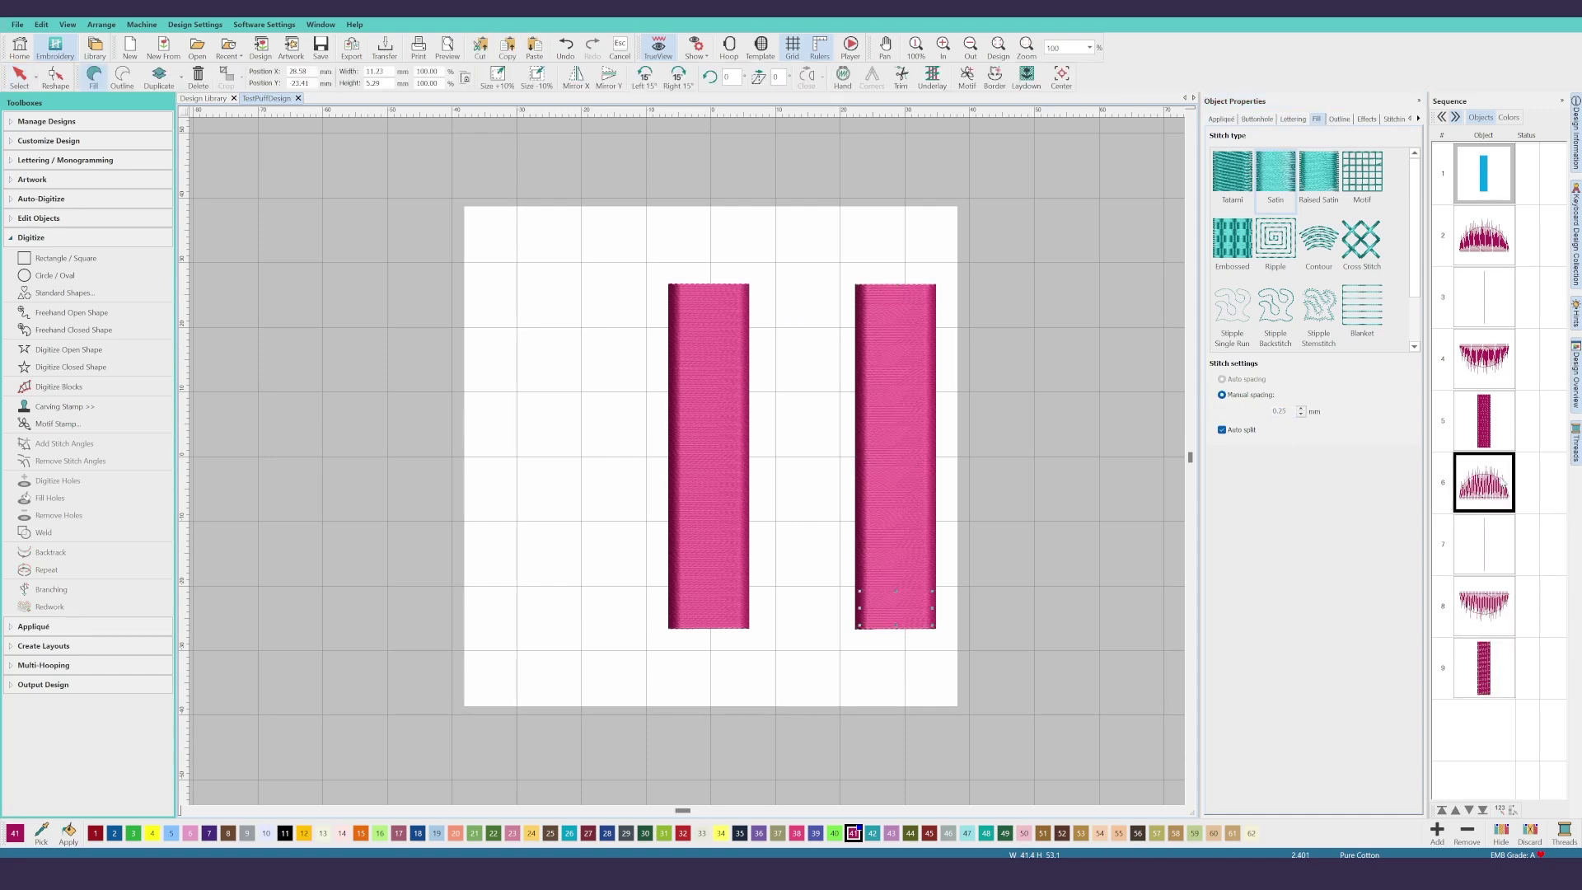
pyautogui.click(1484, 555)
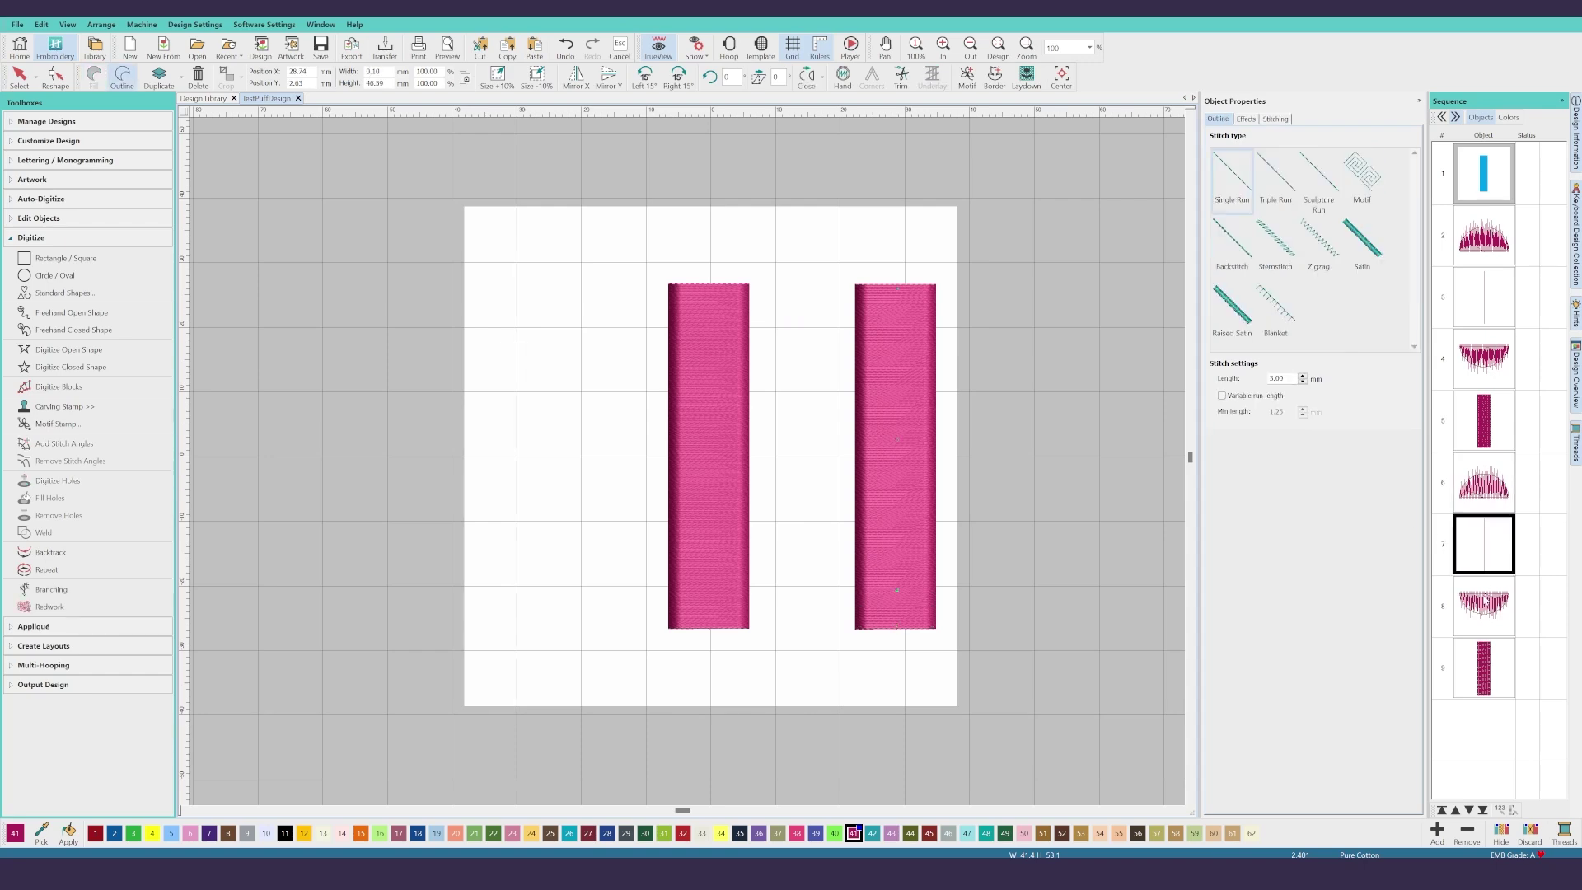
pyautogui.click(1484, 603)
pyautogui.click(1477, 660)
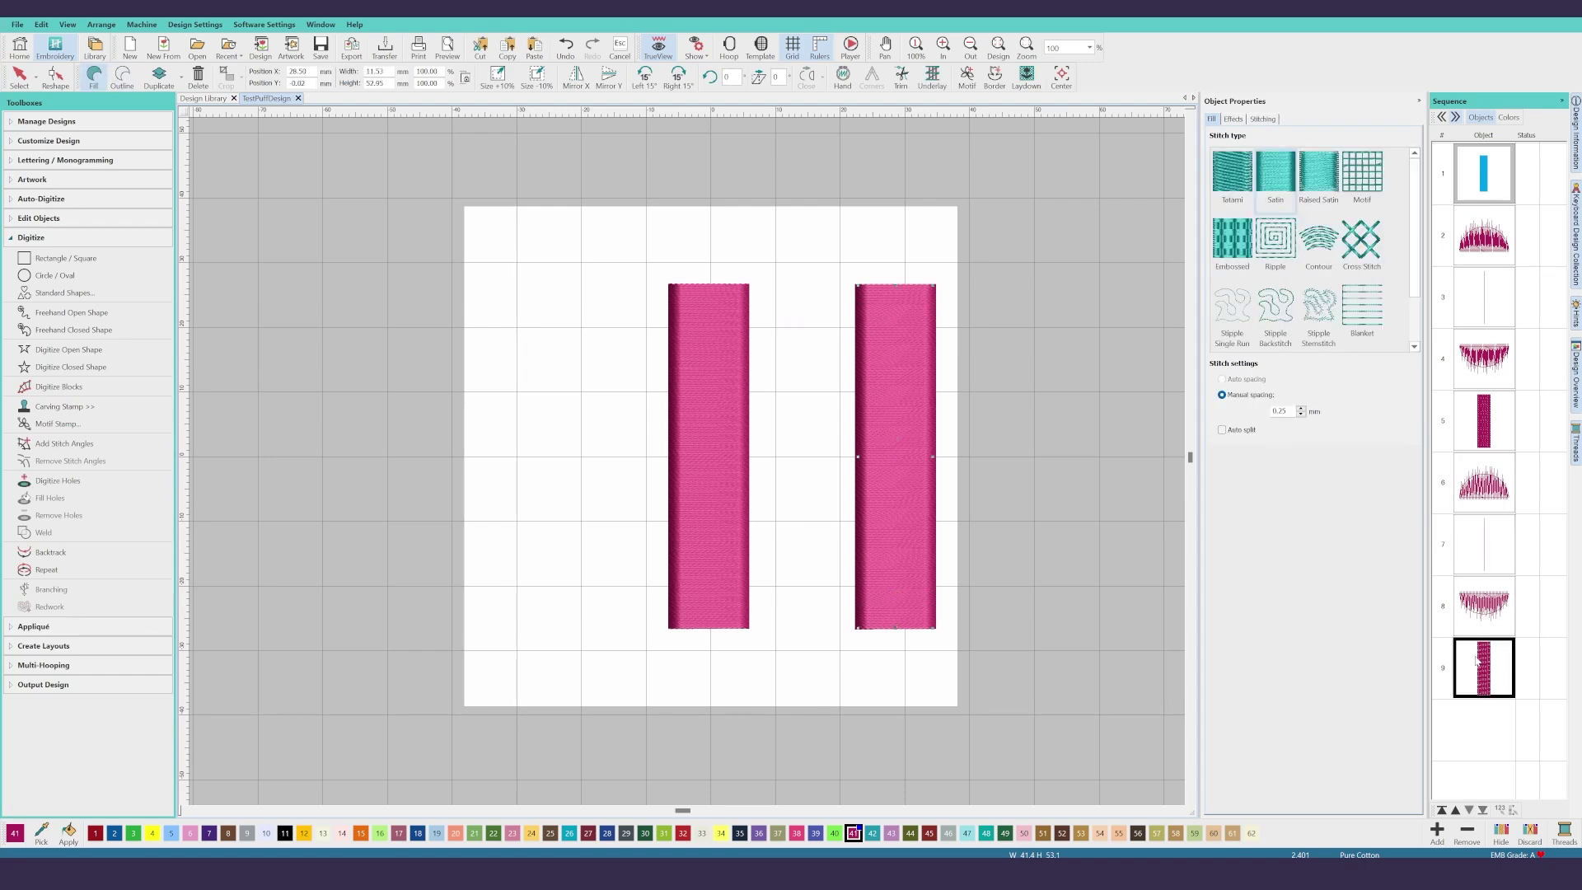
pyautogui.click(1004, 465)
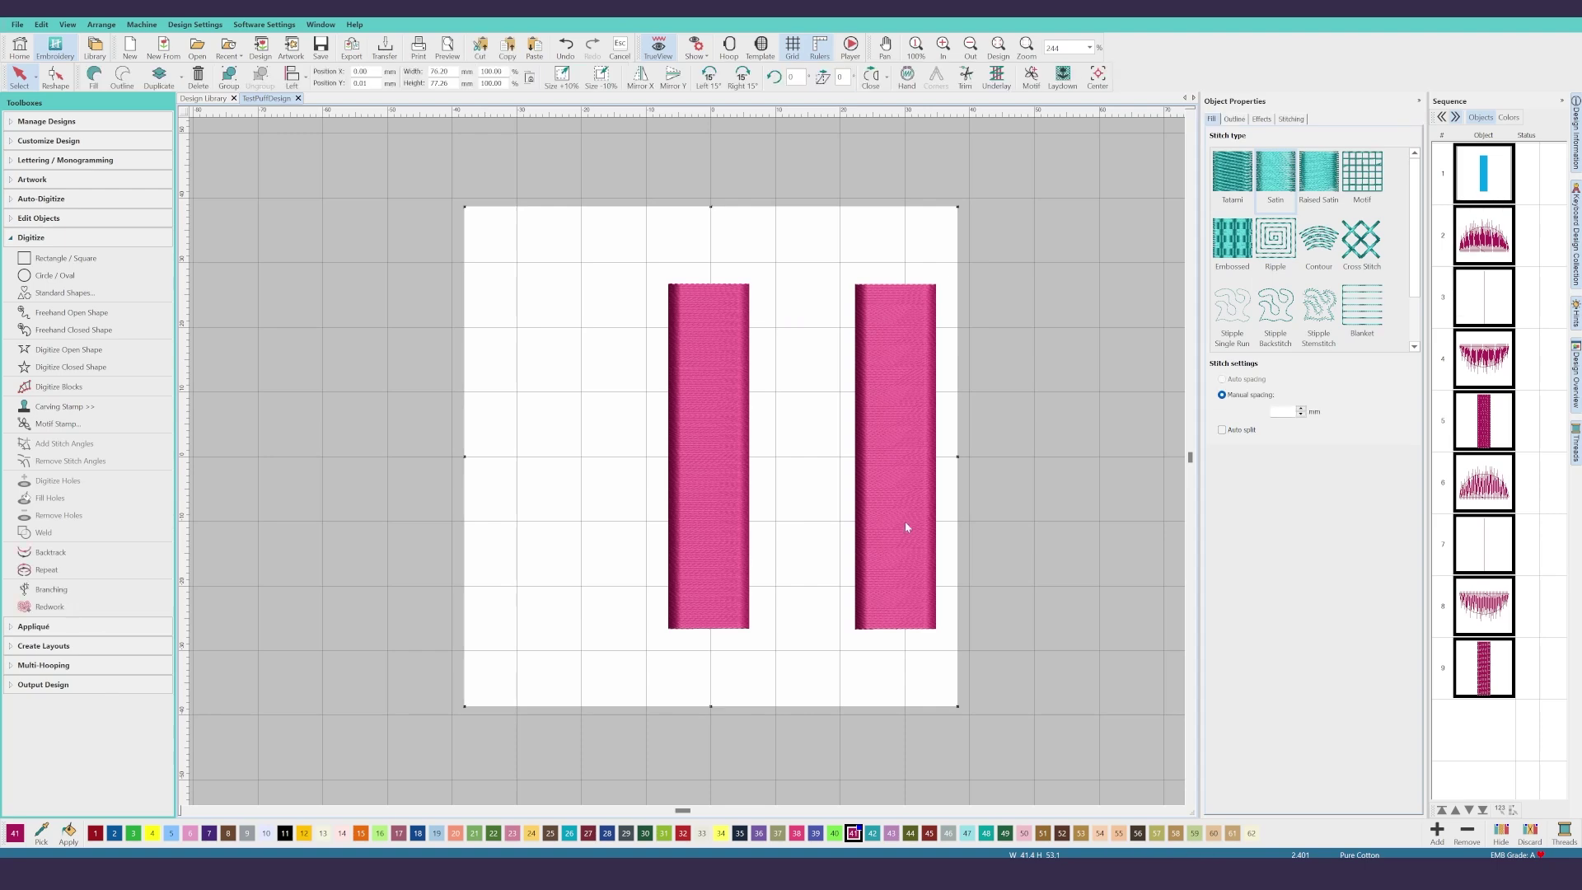